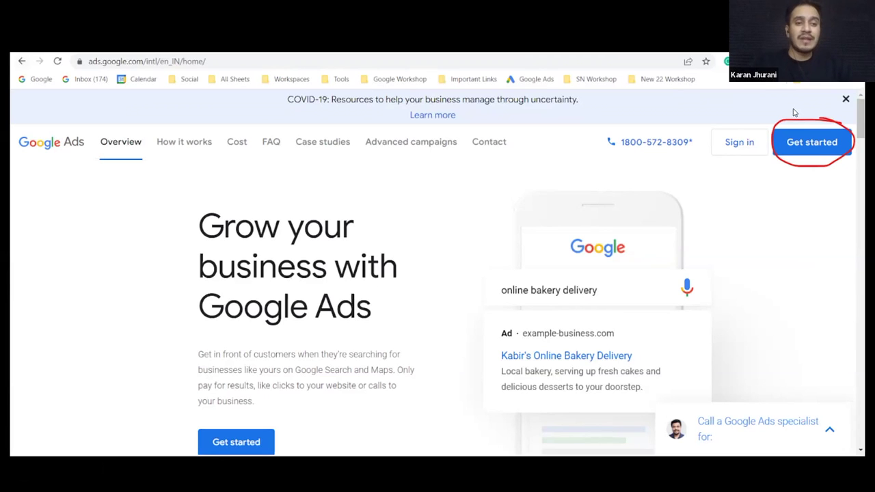
left_click(796, 139)
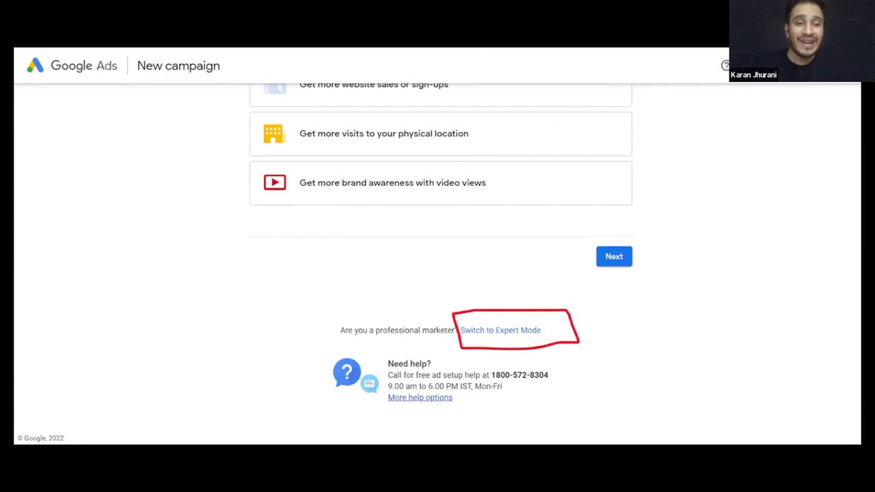
left_click(518, 332)
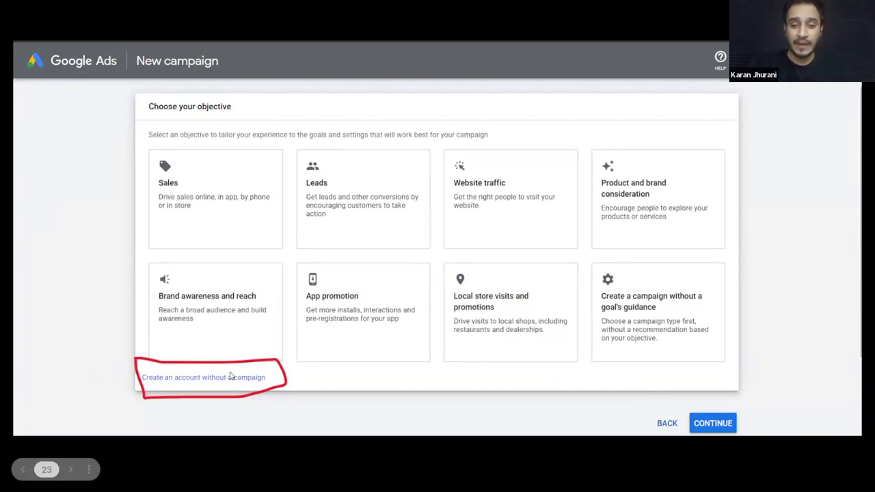
key("Right")
key("Right")
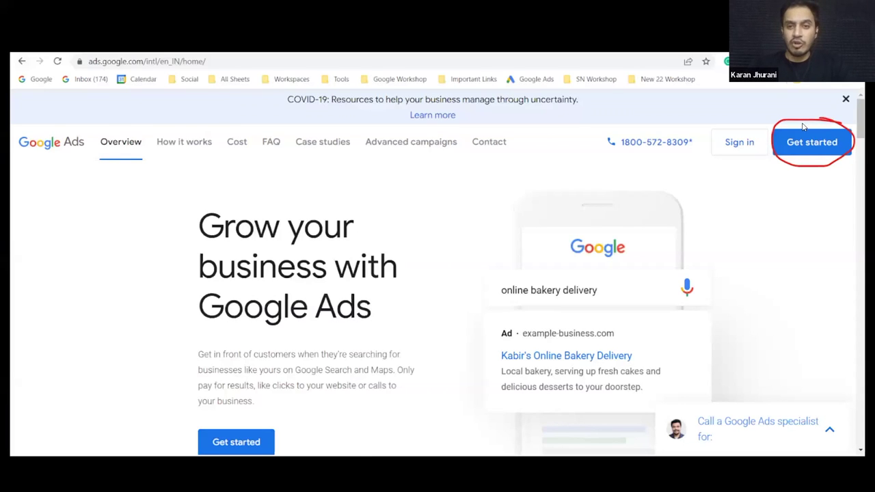
left_click(804, 142)
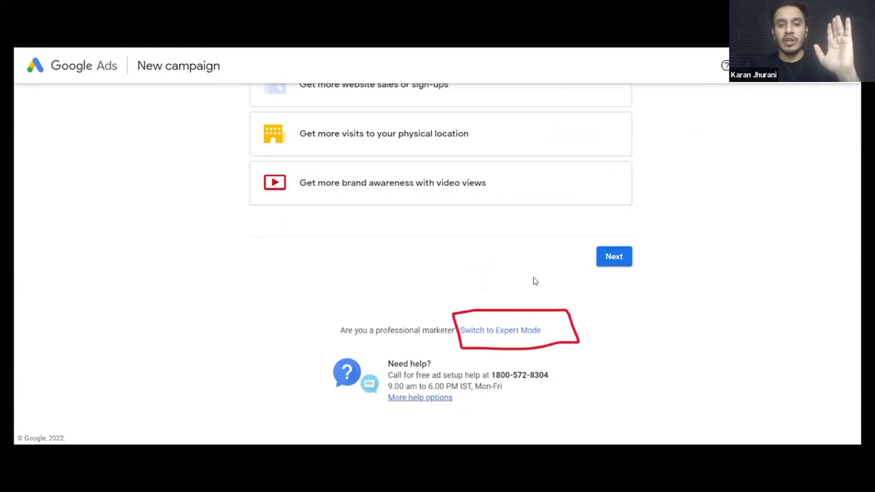
left_click(499, 331)
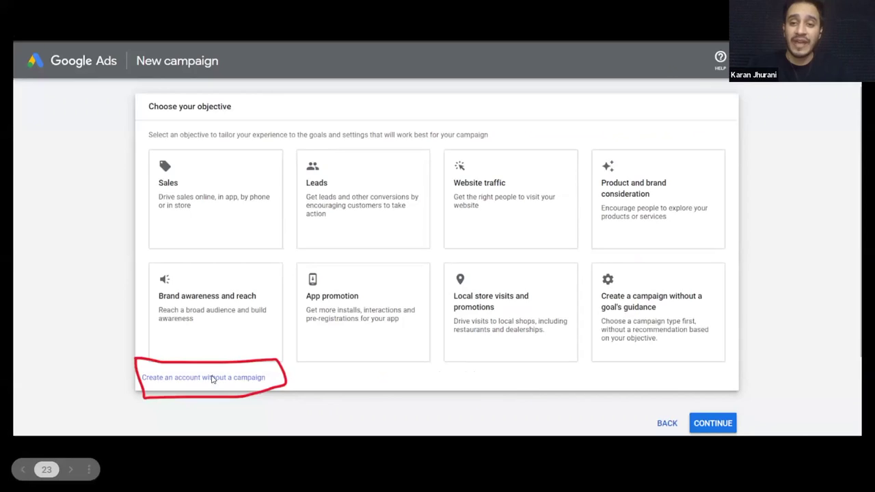
left_click(212, 380)
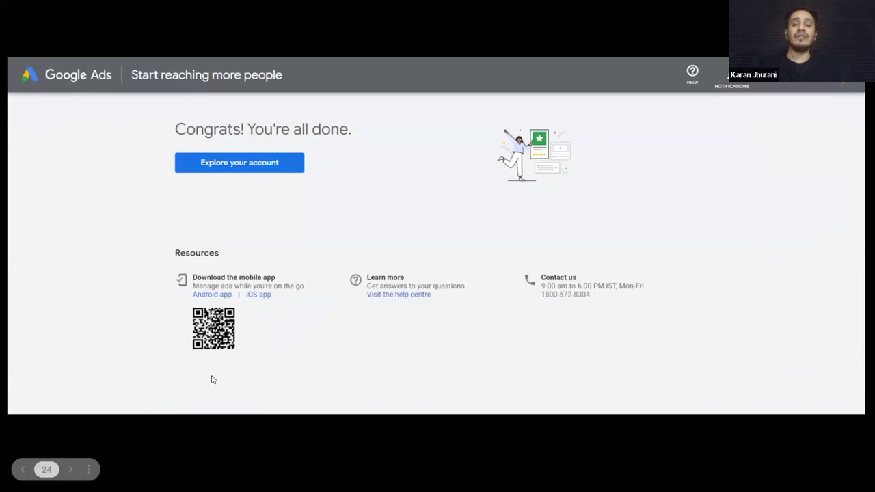
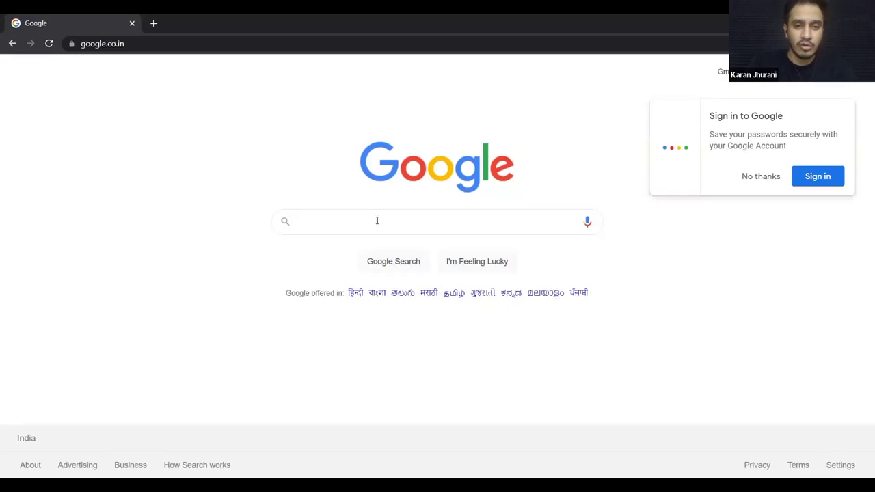
Step: Search Google for "google ads credit"
type("google ")
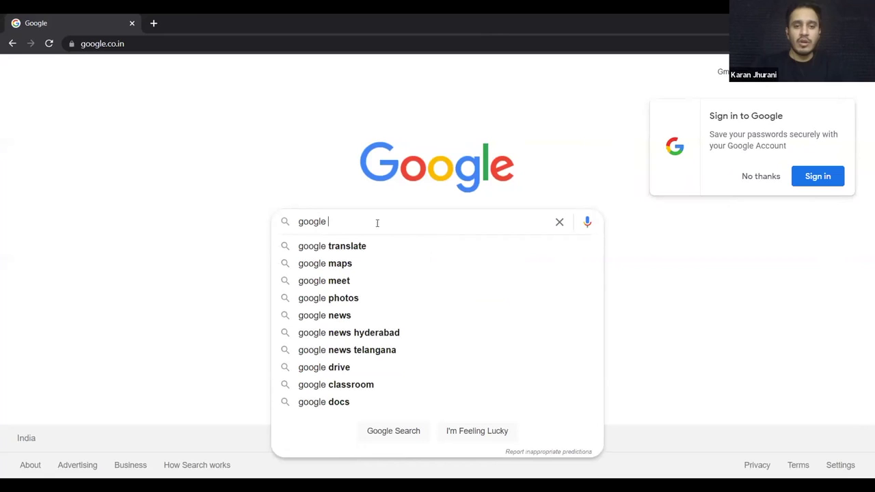
type("ads ")
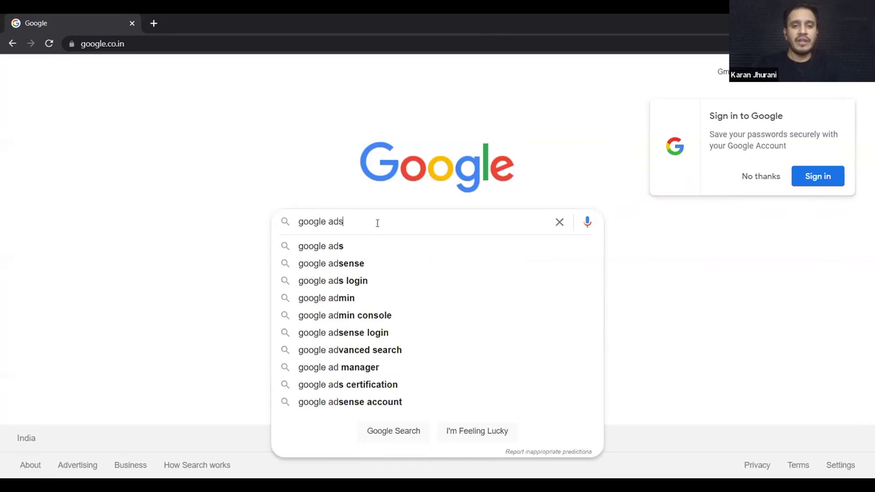
type("c")
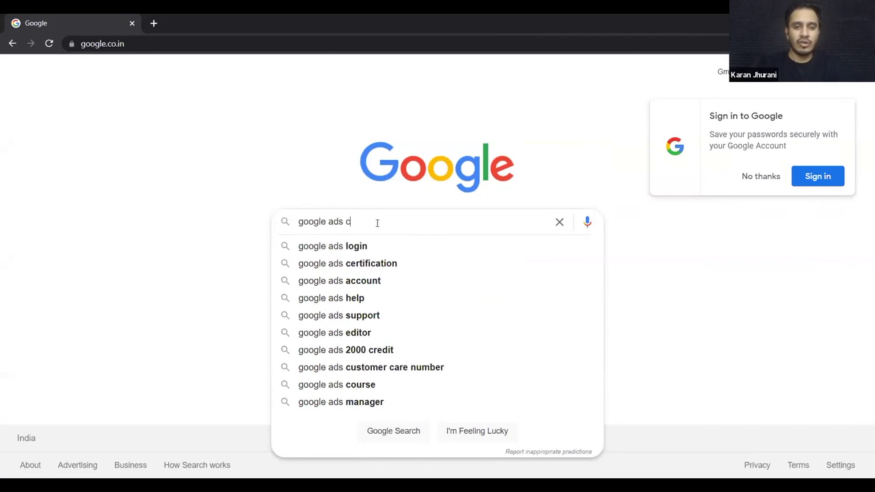
type("r")
key("Down")
key("Return")
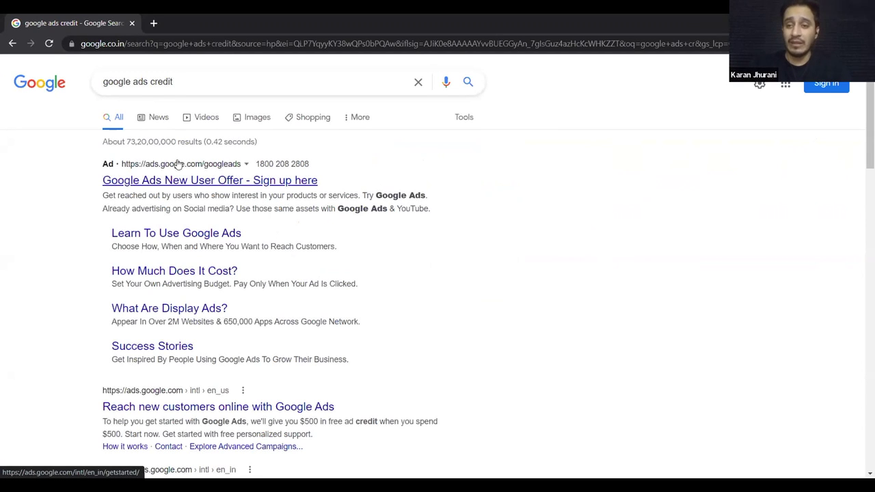
Step: Examine the search results for Google Ads new-user offers, free ad credits and promo codes
left_click_drag(78, 188, 325, 189)
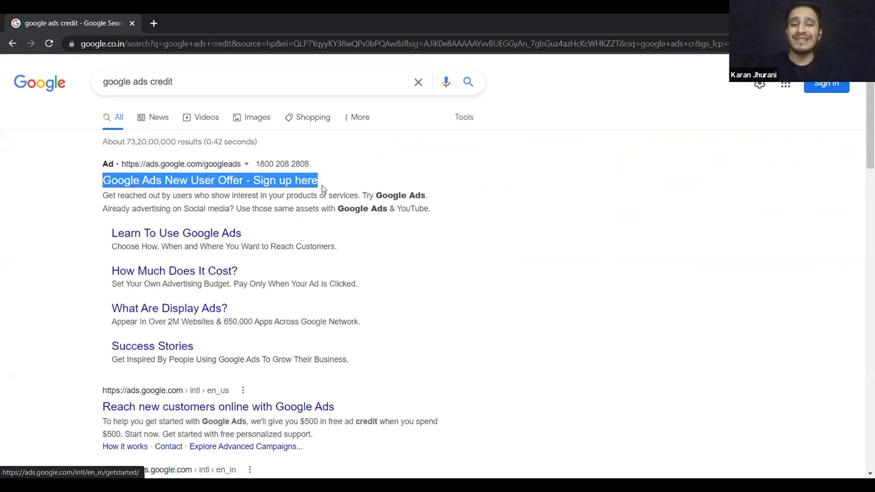
left_click(0, 272)
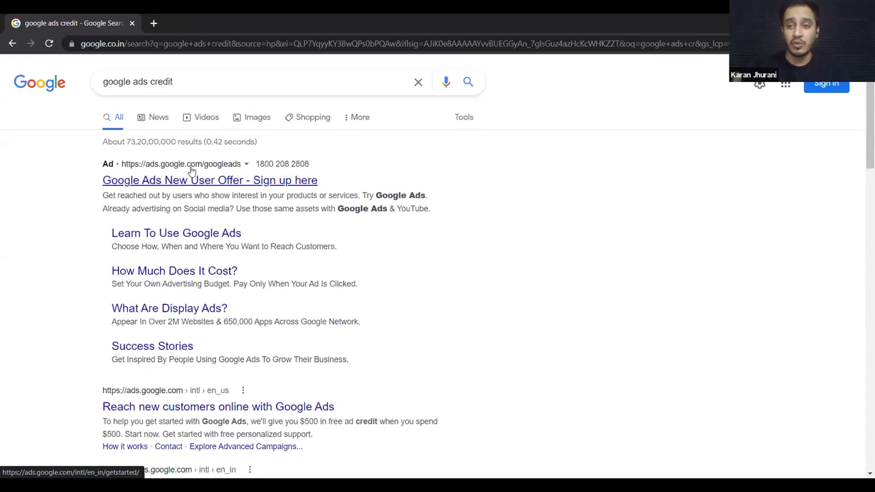
scroll(164, 198, "down", 1)
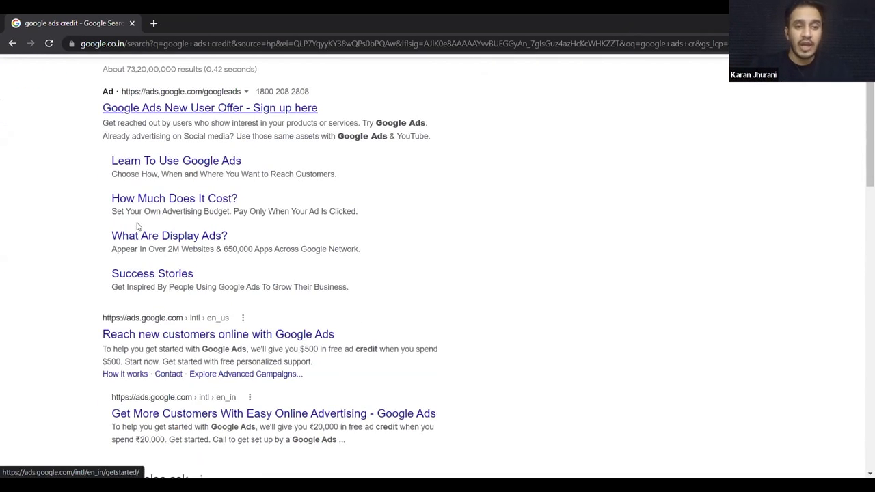
scroll(205, 287, "down", 1)
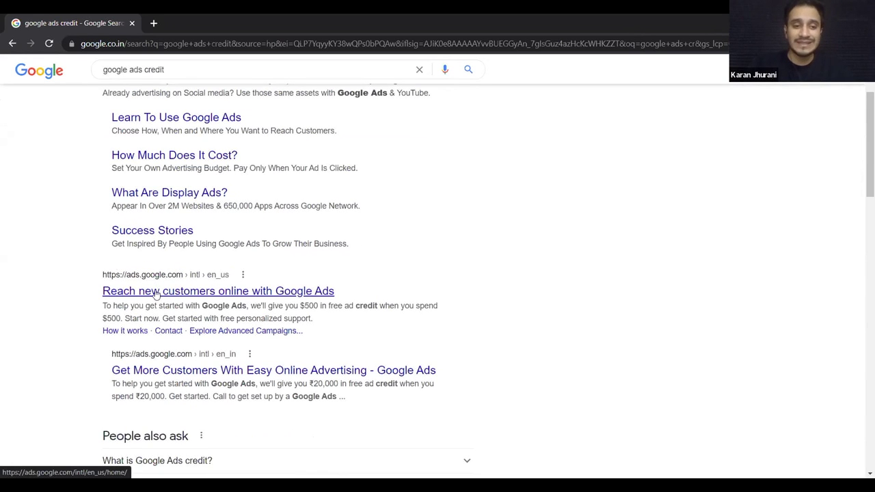
scroll(205, 287, "down", 6)
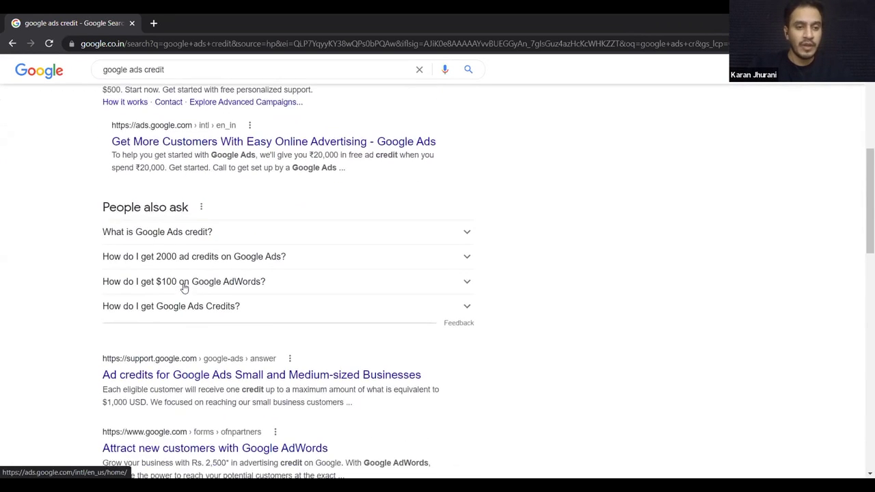
scroll(200, 212, "down", 1)
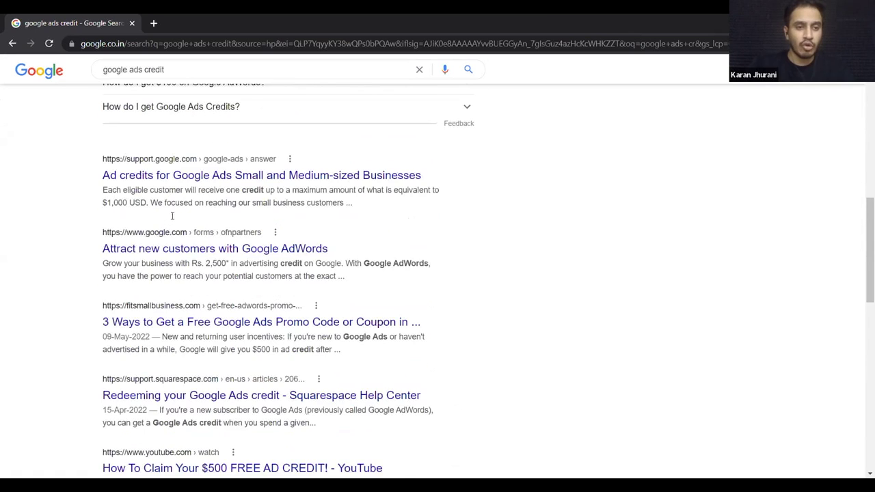
scroll(144, 244, "down", 1)
left_click_drag(47, 238, 1, 230)
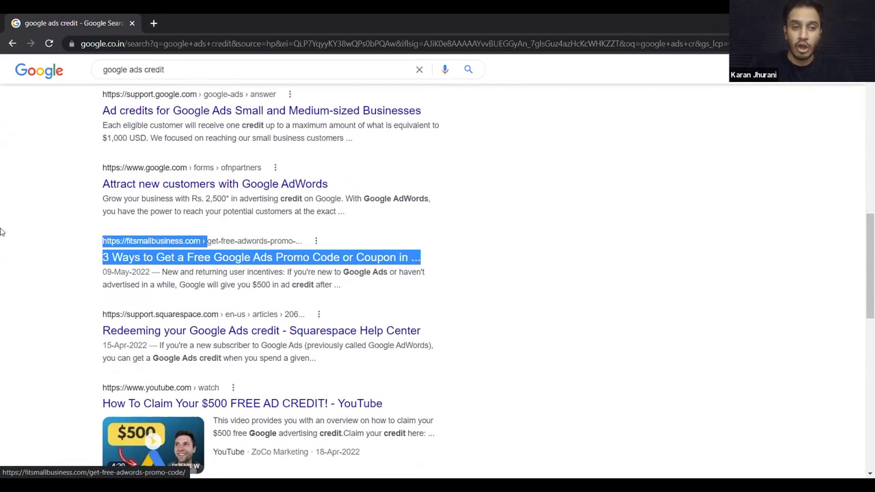
left_click(0, 258)
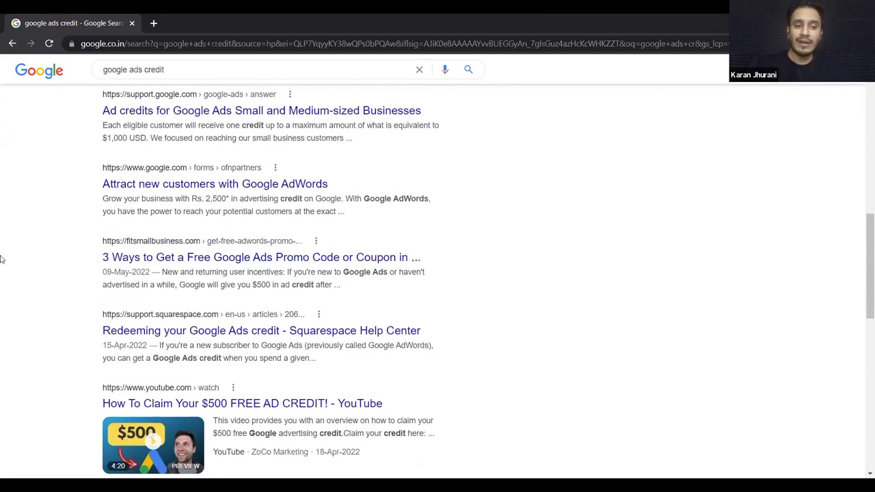
scroll(1, 258, "up", 1)
scroll(1, 258, "up", 6)
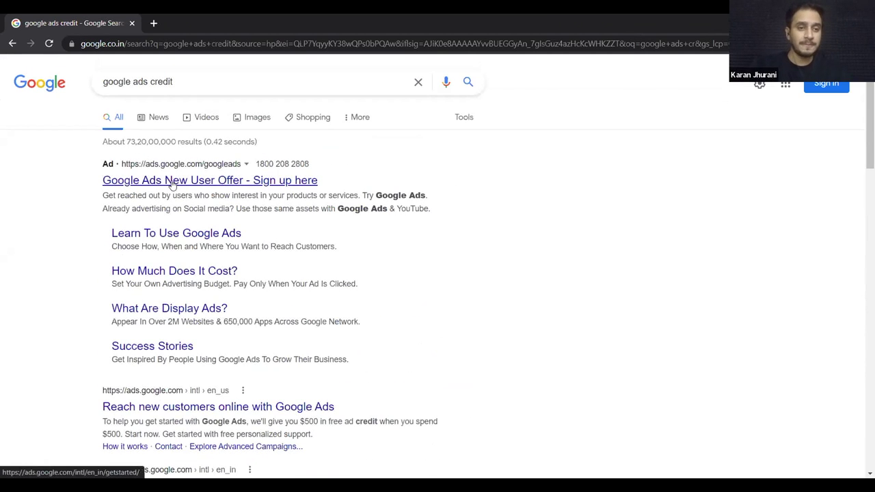
Step: Check the free credit offers on the sponsored, US and India Google Ads result pages, returning to the search results after each
left_click(172, 182)
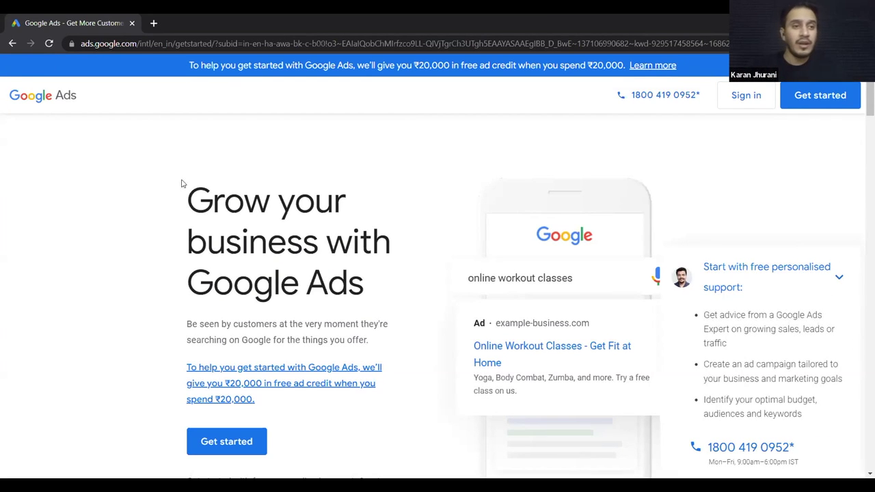
left_click(13, 44)
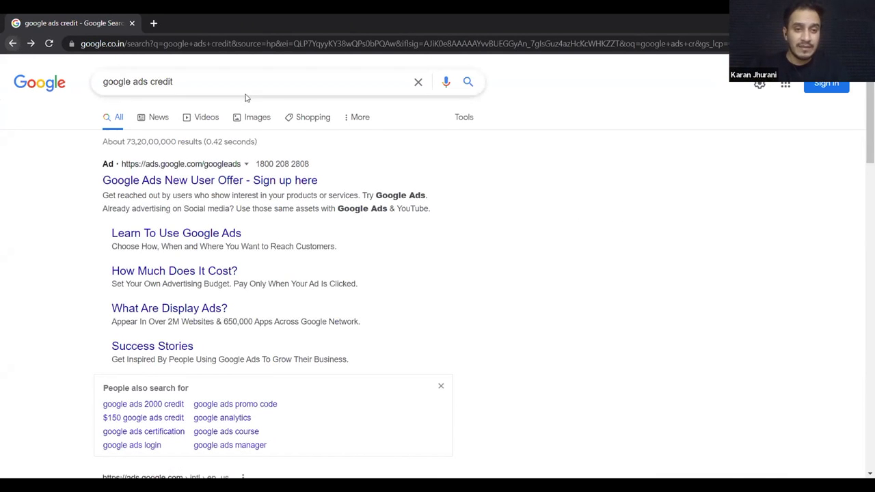
scroll(216, 164, "down", 5)
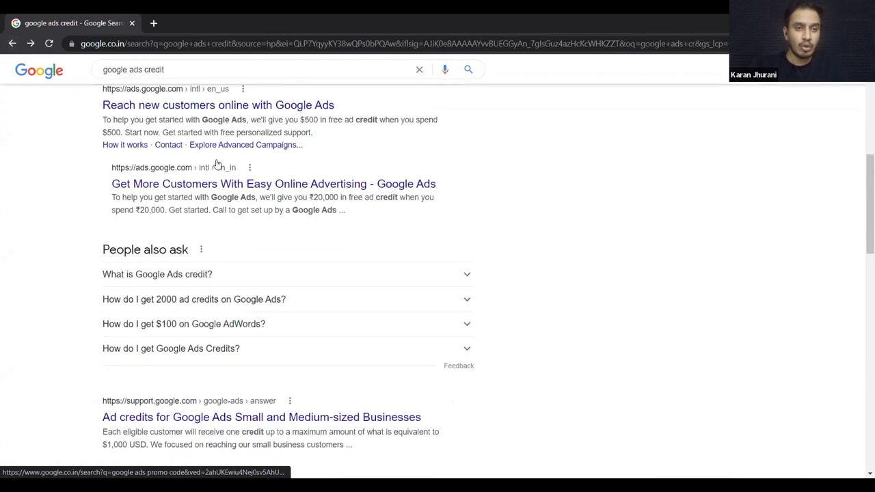
left_click(205, 106)
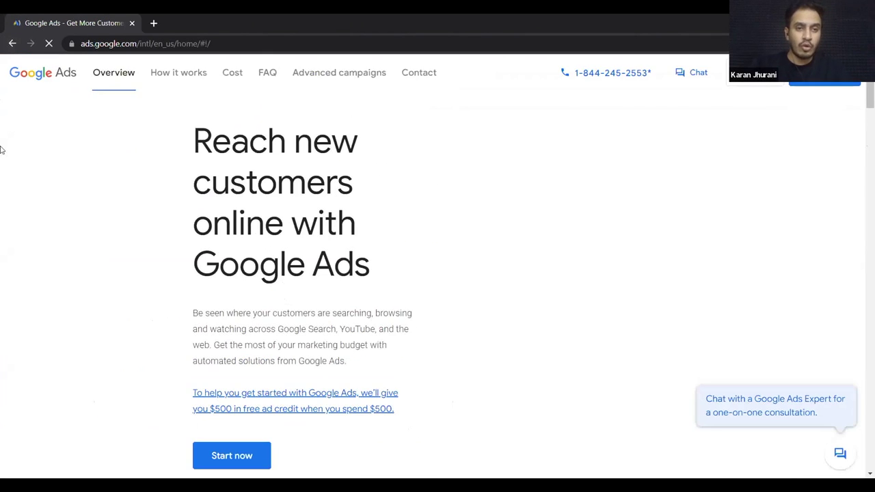
left_click(10, 44)
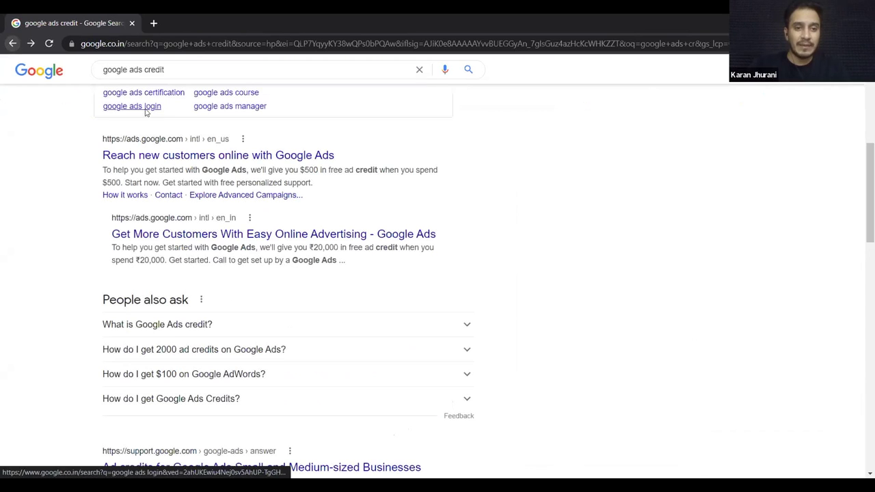
scroll(145, 113, "down", 1)
left_click(205, 145)
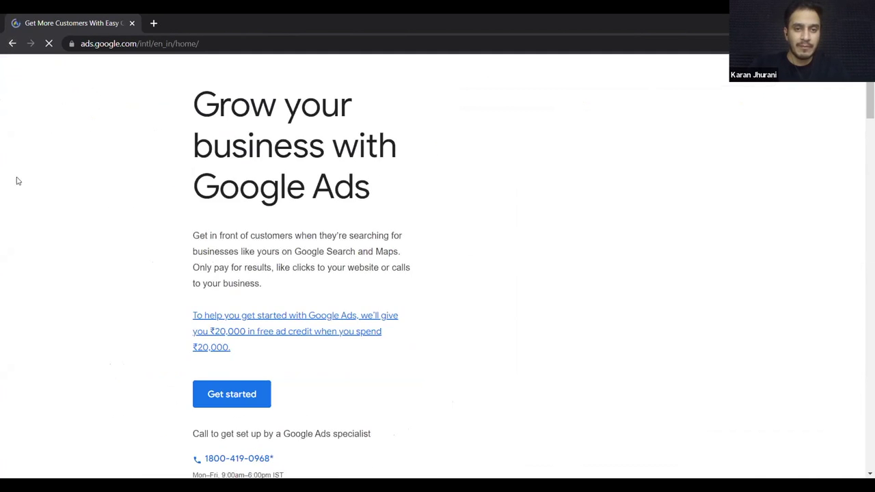
left_click(12, 44)
Step: Open the "Attract new customers with Google AdWords" result and highlight the "Turn INR 500 into" offer text
scroll(254, 205, "down", 3)
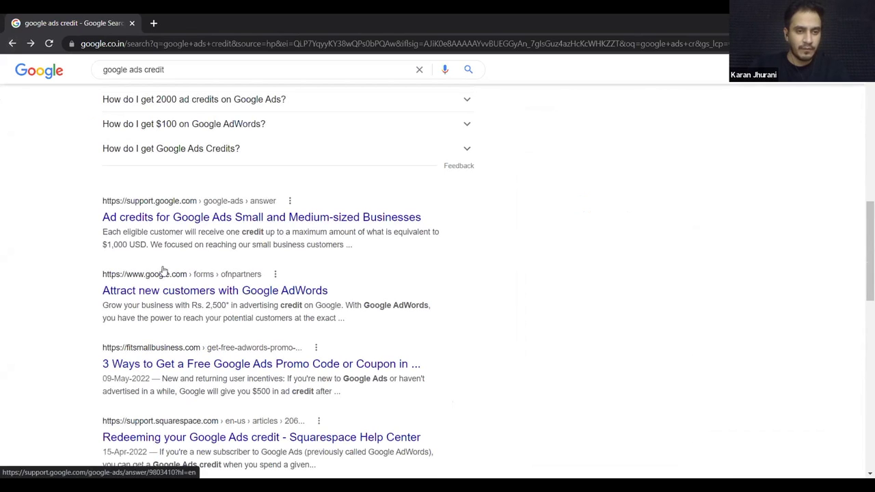
left_click(163, 272)
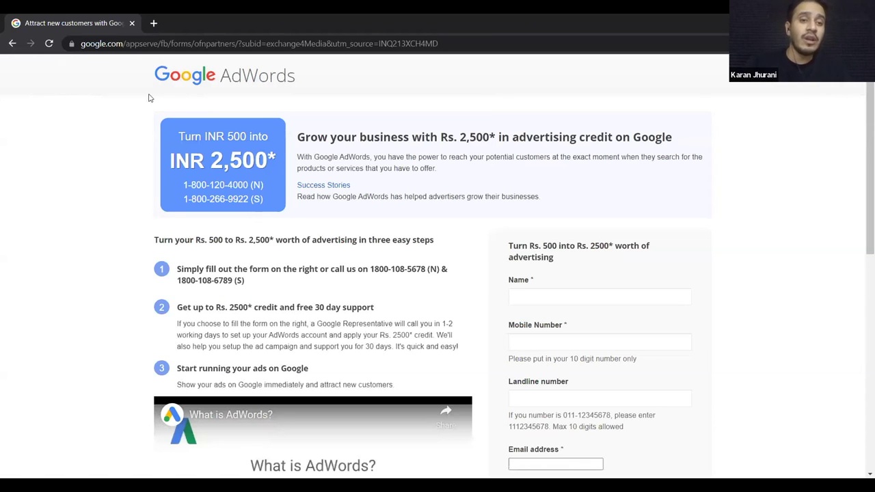
left_click_drag(179, 136, 256, 140)
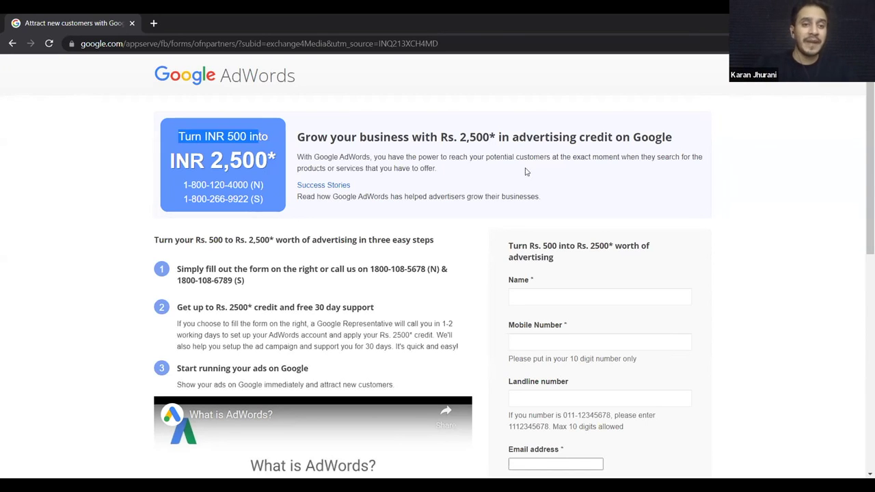
Step: Examine the AdWords credit offer's sign-up form, its required fields and the three-step instructions
scroll(526, 171, "down", 2)
left_click(567, 206)
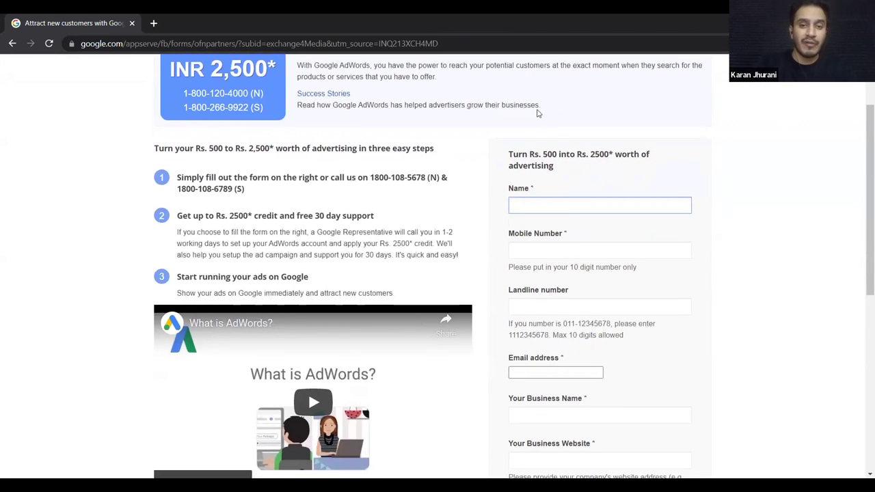
scroll(663, 246, "down", 1)
scroll(579, 209, "up", 1)
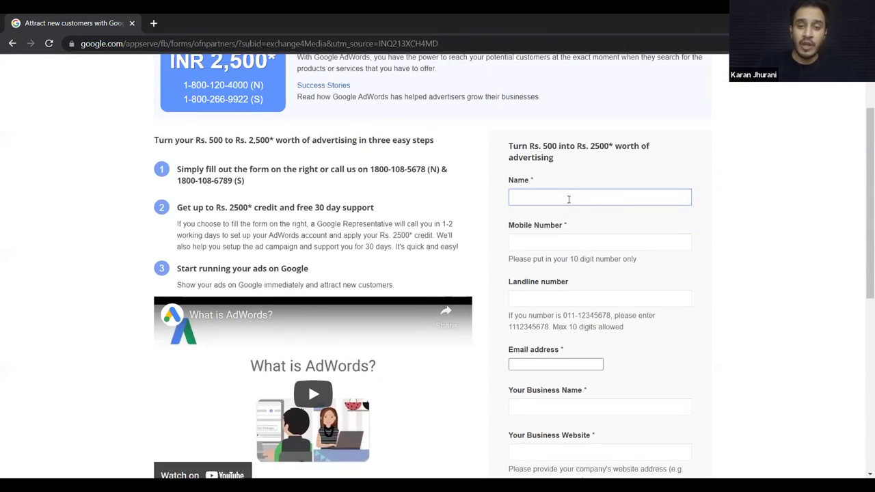
scroll(568, 199, "down", 3)
scroll(557, 212, "down", 2)
scroll(549, 227, "up", 4)
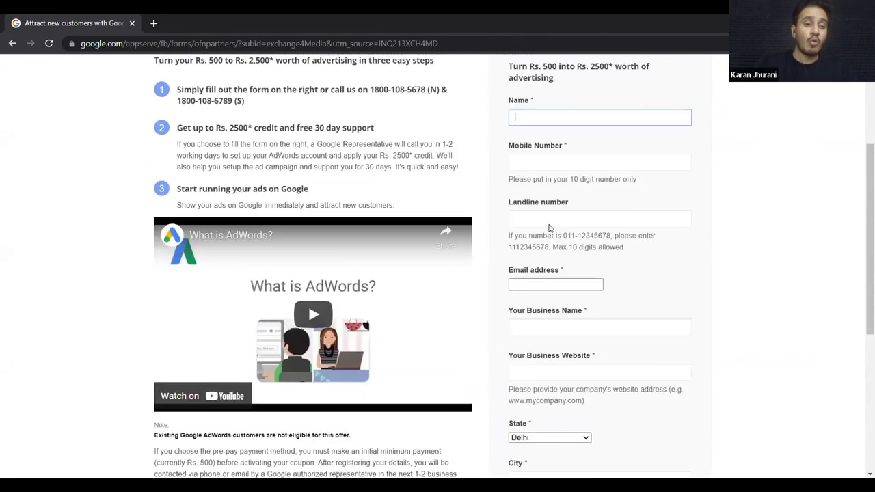
scroll(549, 227, "up", 3)
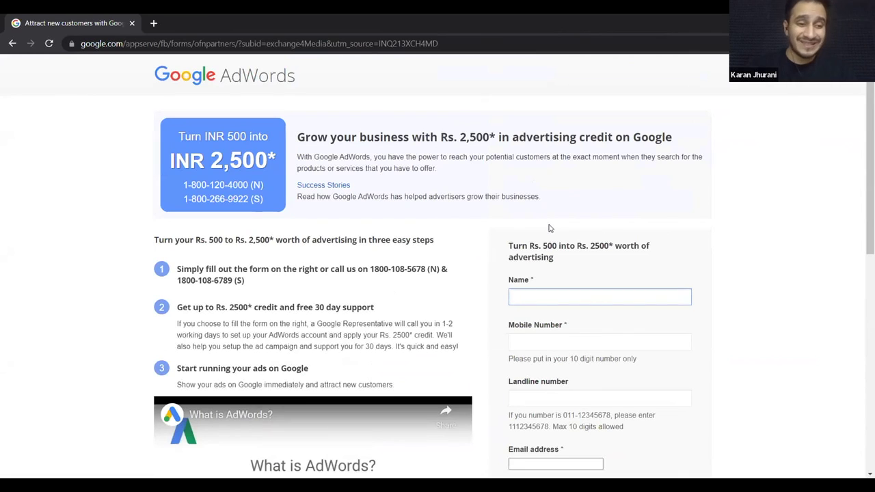
scroll(551, 228, "down", 2)
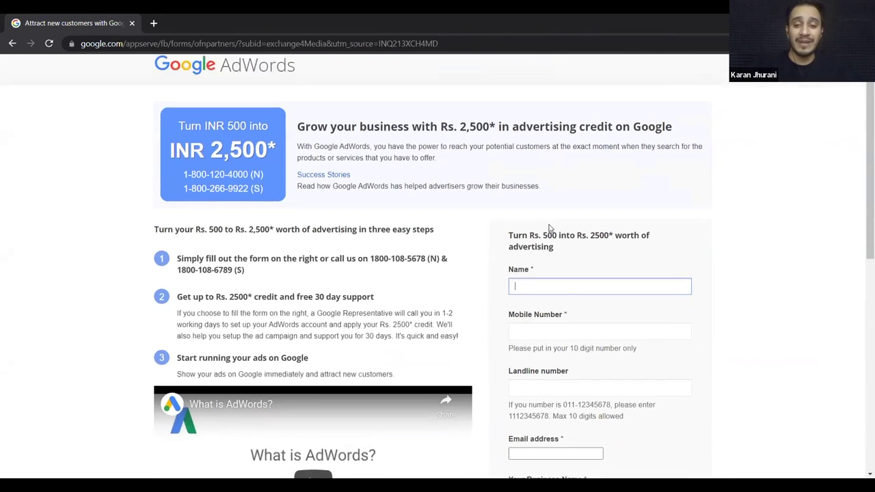
left_click(519, 302)
left_click(734, 271)
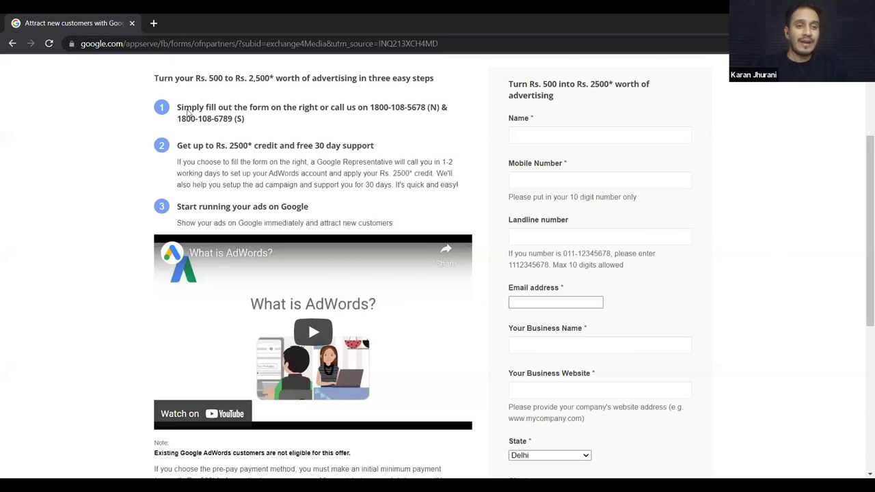
Step: Go to ads.google.com and highlight the offer of ₹20,000 free ad credit, clearing the highlight after reading it
left_click(133, 46)
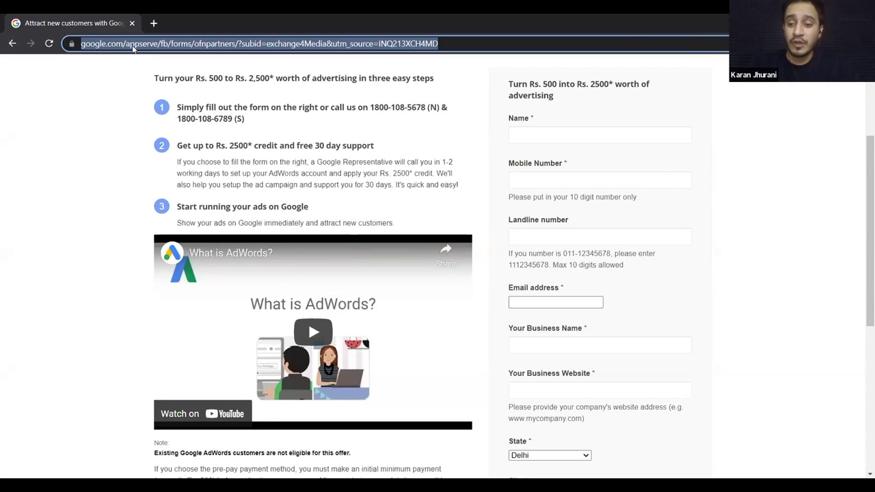
type("ads")
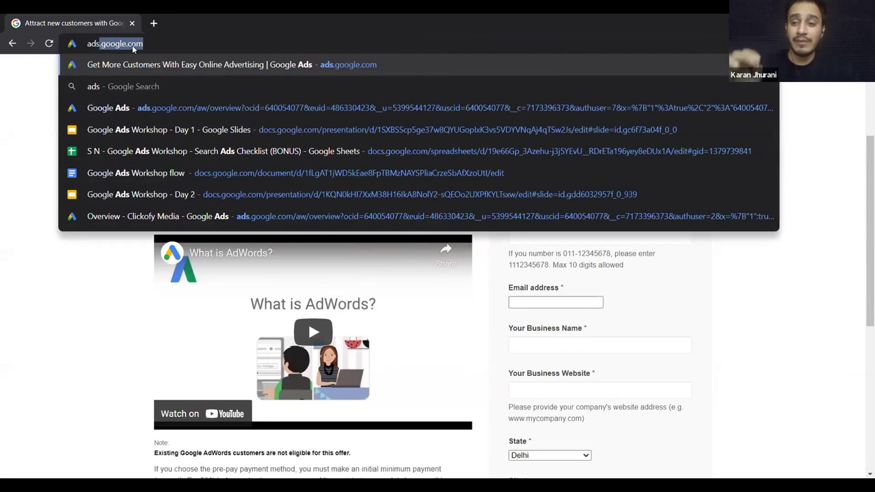
key("Return")
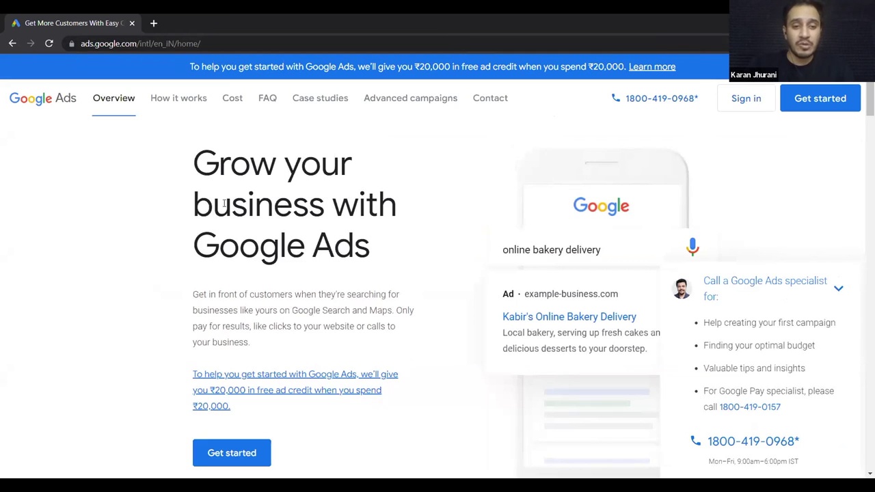
scroll(223, 203, "down", 1)
left_click_drag(188, 301, 262, 336)
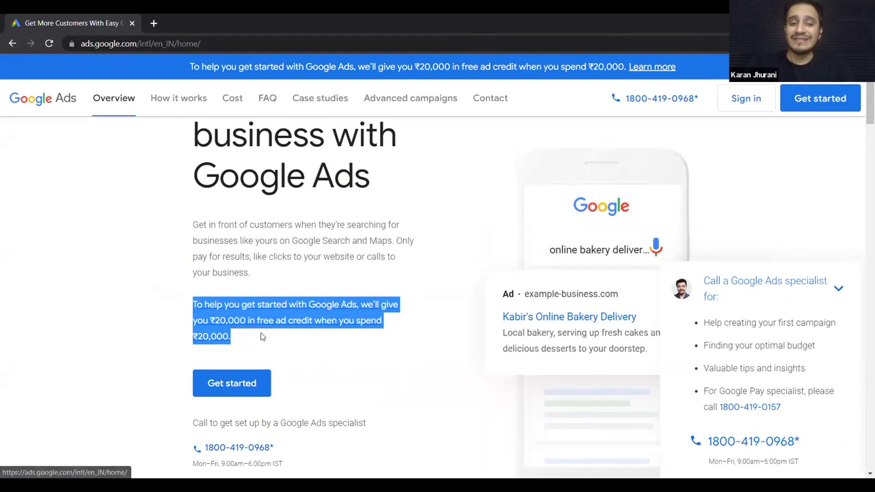
left_click(109, 316)
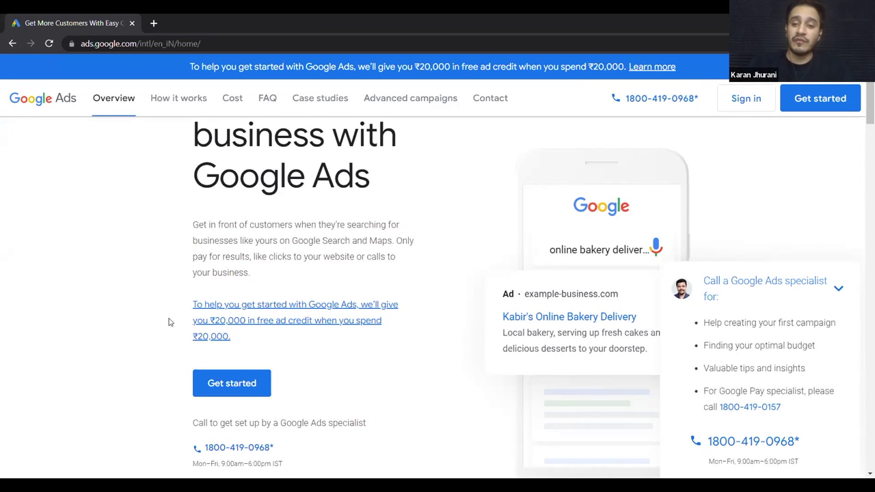
mouse_move(682, 114)
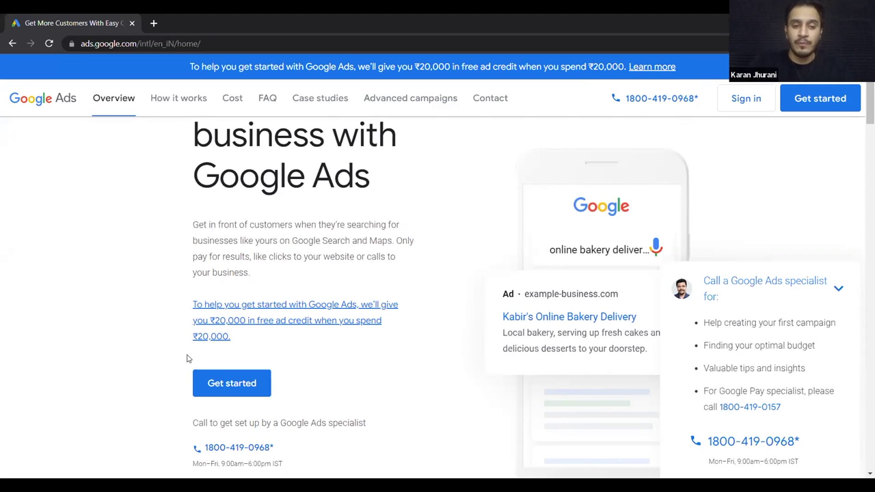
left_click(203, 375)
Step: Switch to the workshop slides and present the Promotions screenshot and the Google Ads Structure slide, returning to the previous slide
scroll(322, 328, "down", 1)
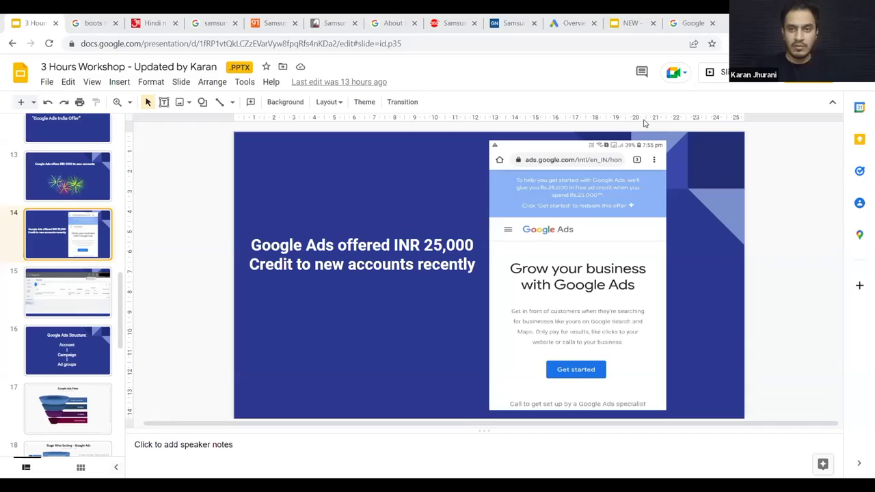
key("ctrl+F5")
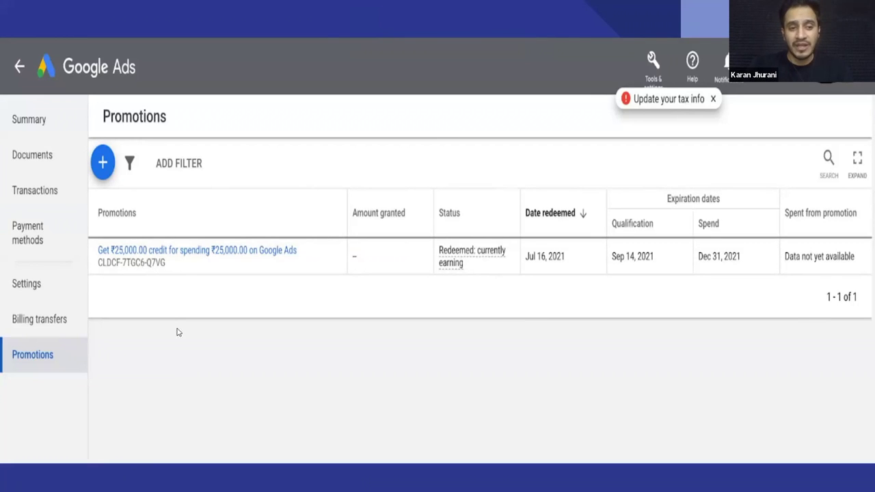
key("Right")
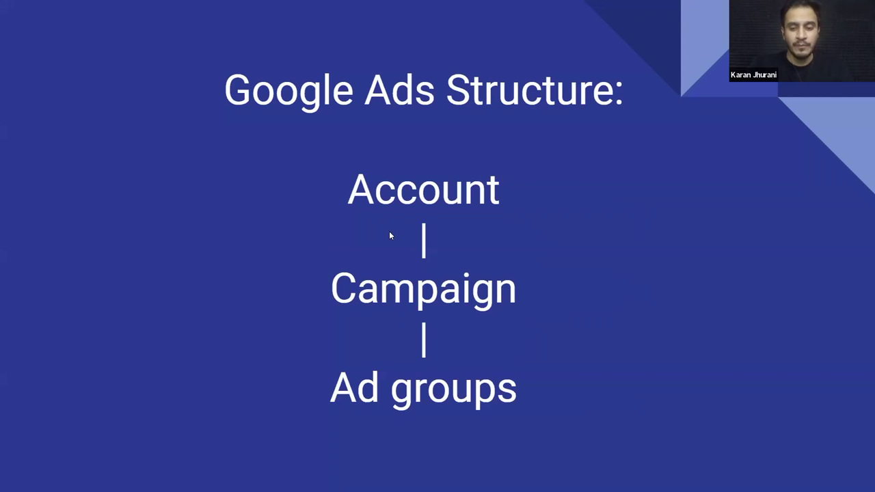
key("Left")
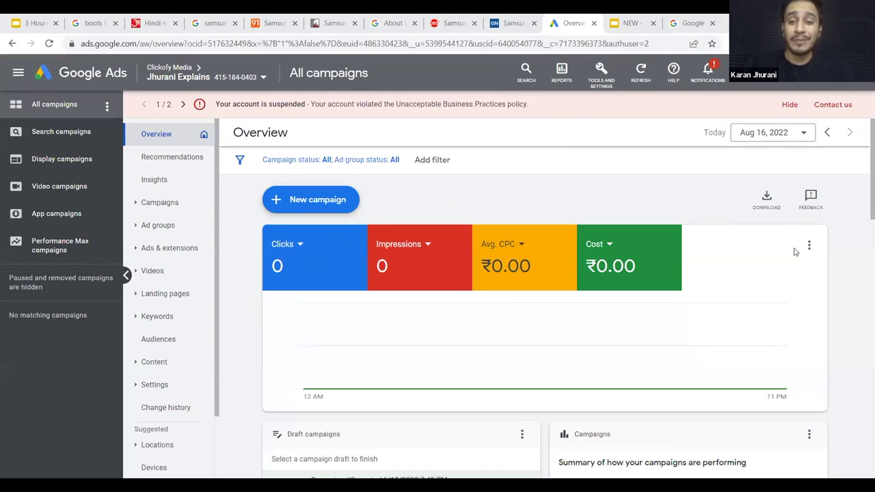
Step: Open the account's billing Promotions page, view the promotional code dialog and cancel it, and highlight the list's entry text
left_click(607, 84)
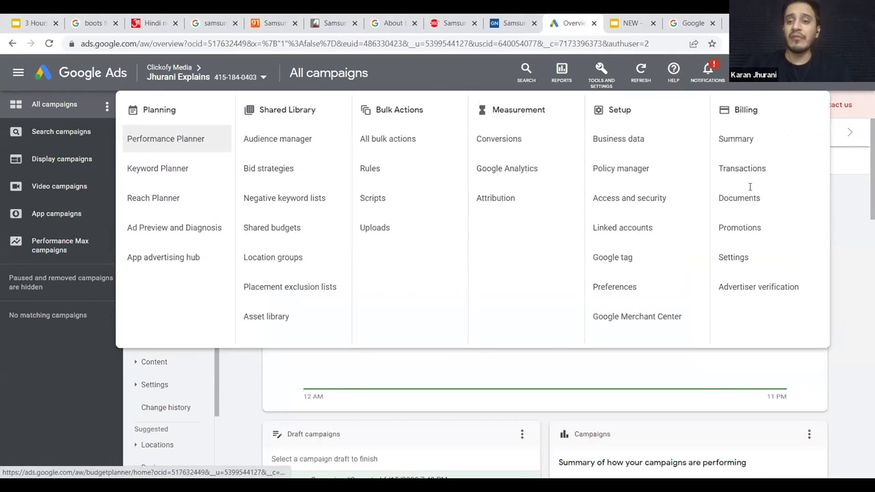
left_click(753, 222)
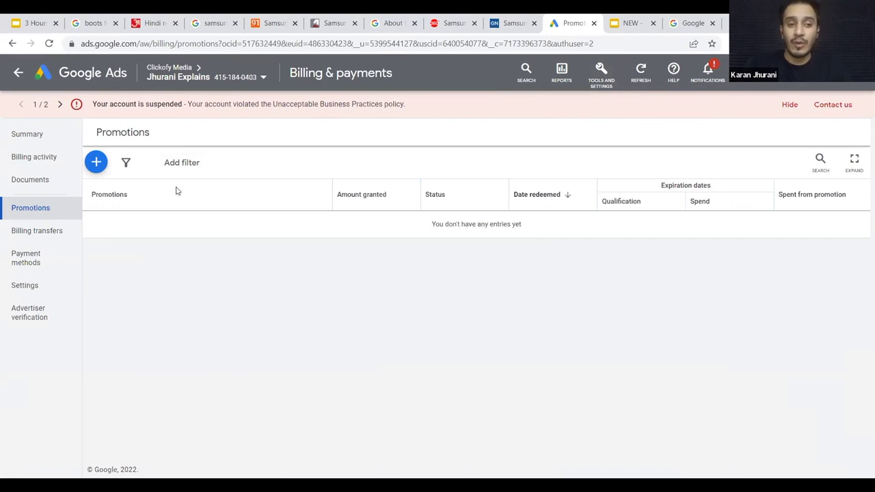
left_click(95, 163)
left_click(288, 255)
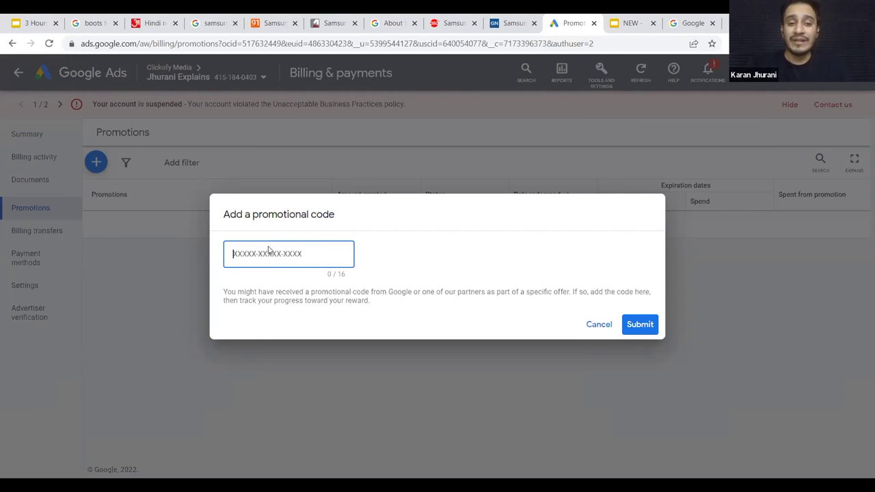
left_click(597, 324)
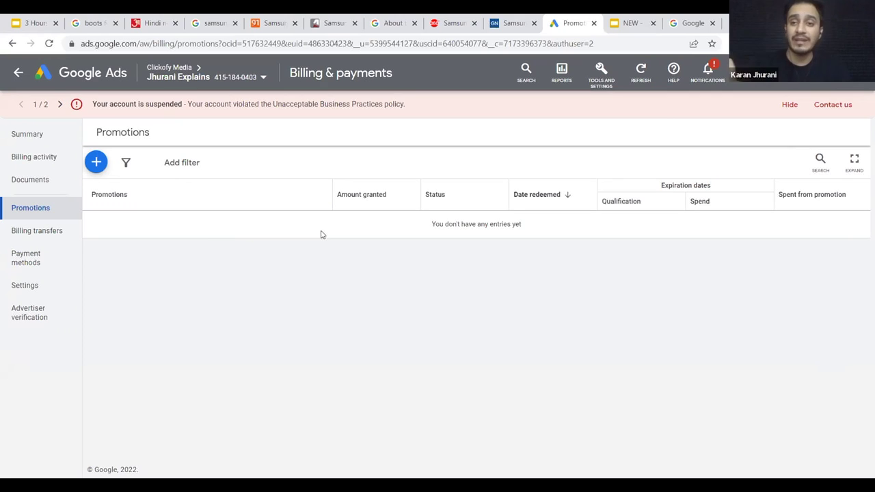
left_click_drag(216, 230, 565, 276)
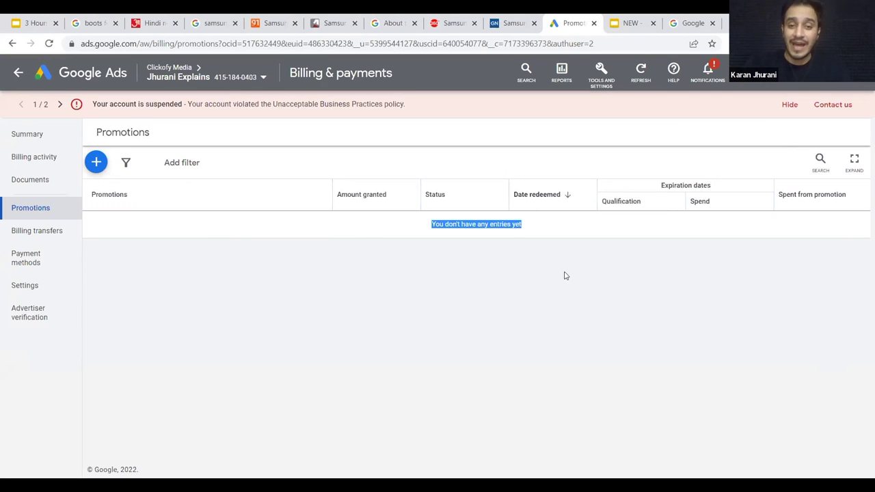
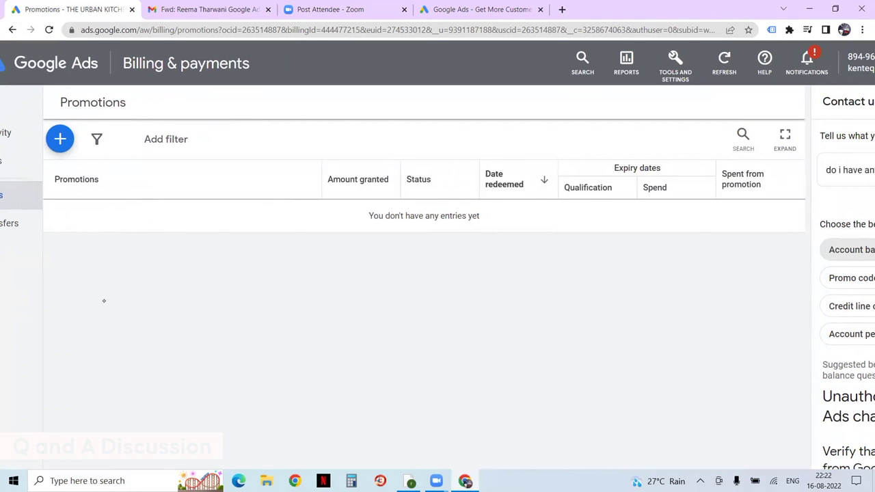
Step: Enlarge the billing Promotions page and examine the promotions list
scroll(103, 300, "down", 1)
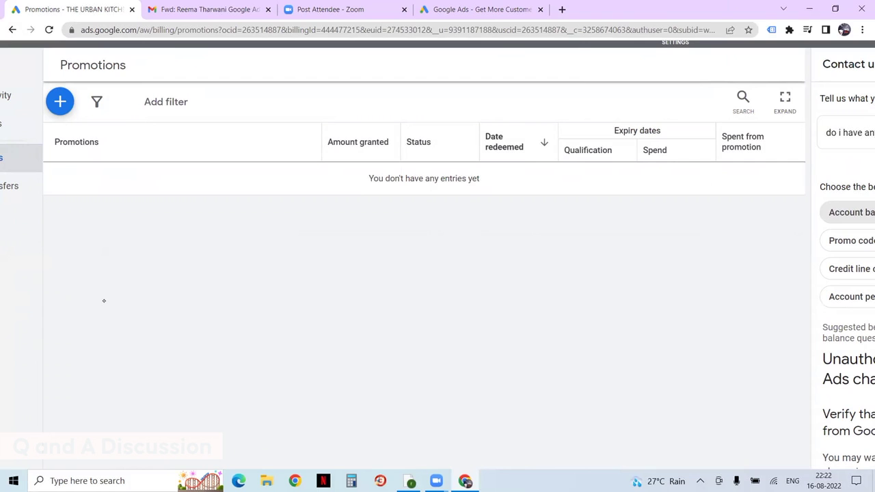
key("ctrl+plus")
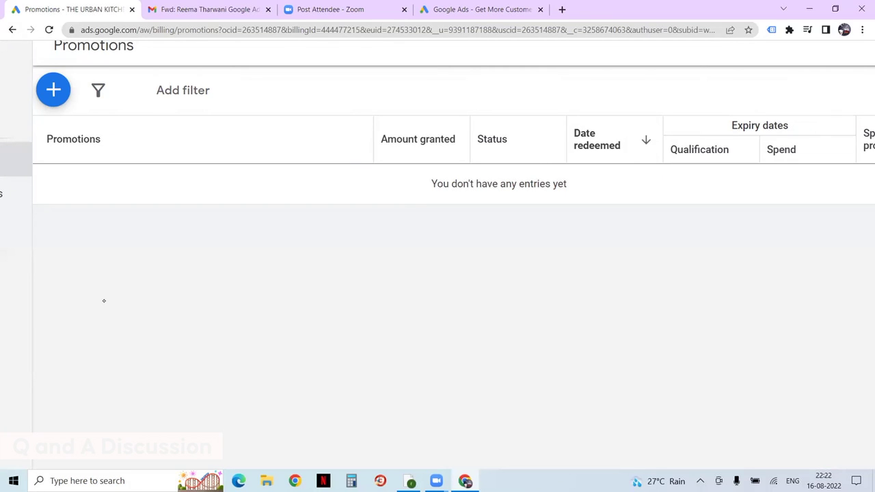
right_click(147, 287)
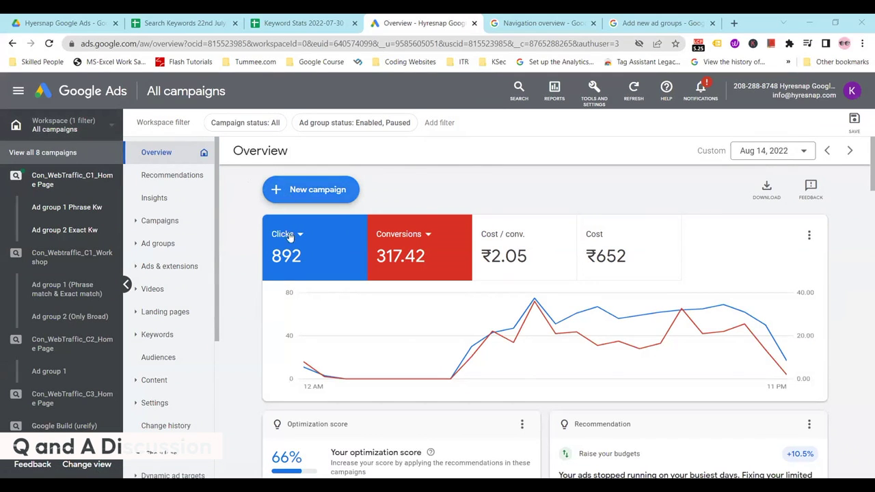
Step: Start a new campaign by resuming the saved search campaign draft
left_click(288, 205)
left_click(302, 230)
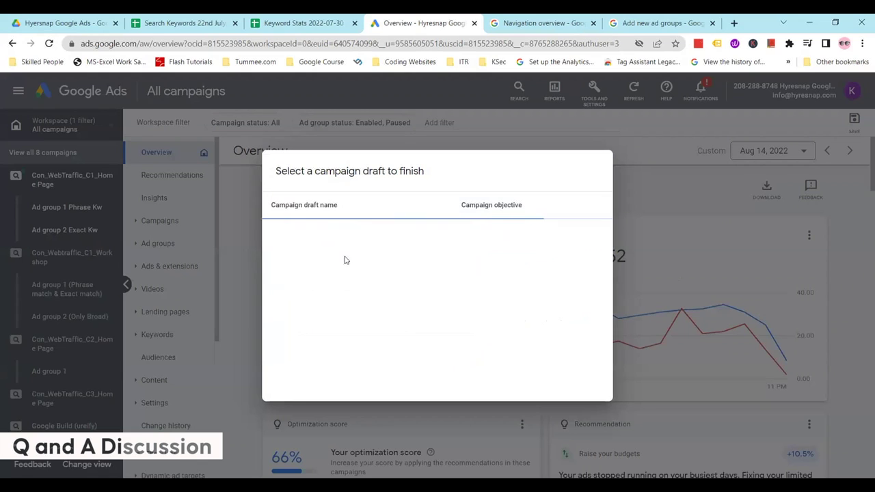
left_click(371, 241)
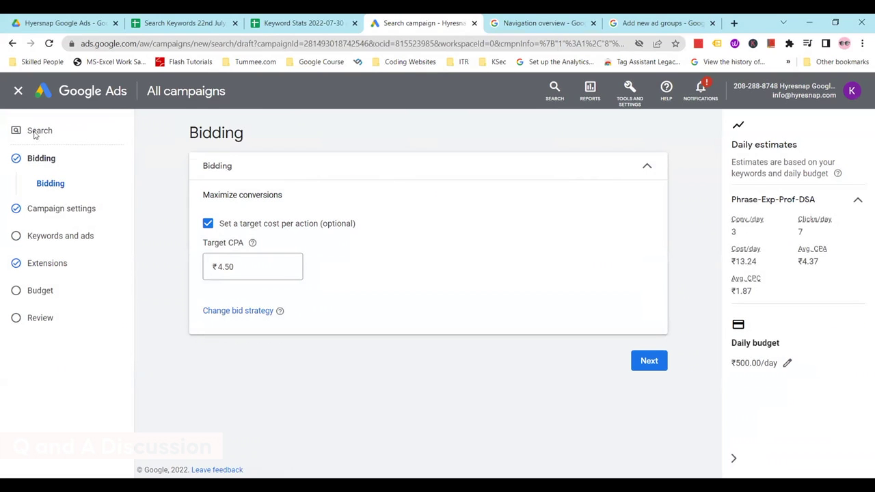
Step: Move past the draft's bidding to Keywords and ads, and examine the keyword list, match types and existing ad
left_click(55, 208)
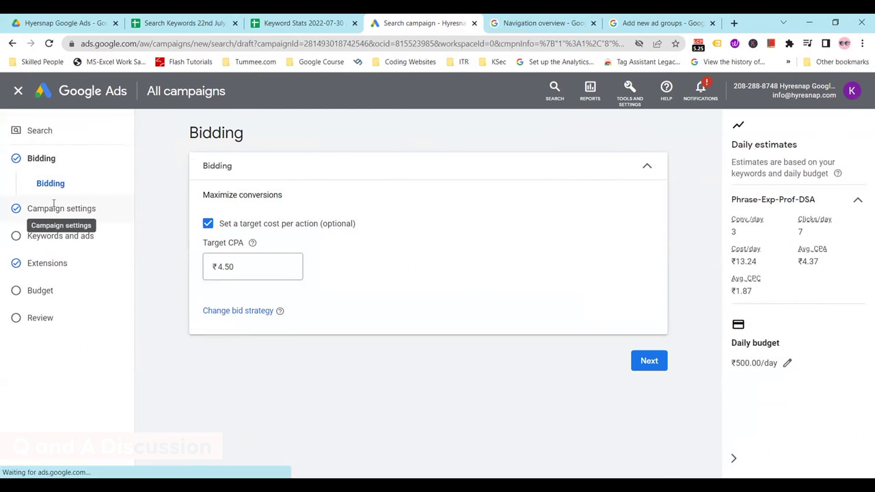
left_click(61, 330)
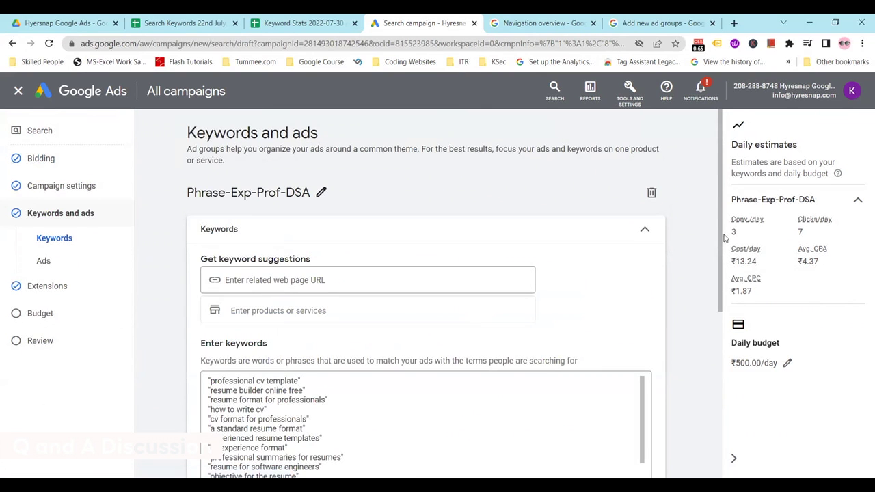
scroll(715, 427, "down", 2)
scroll(715, 427, "down", 2)
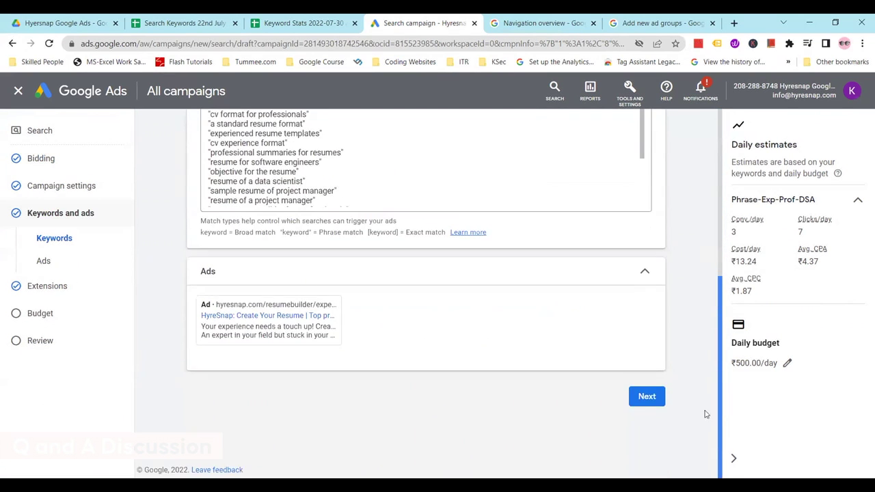
scroll(724, 333, "up", 2)
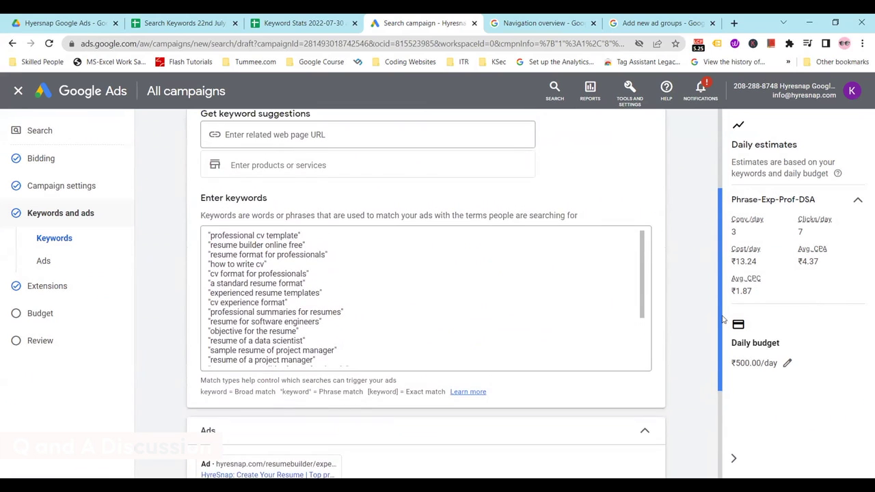
left_click_drag(722, 319, 723, 303)
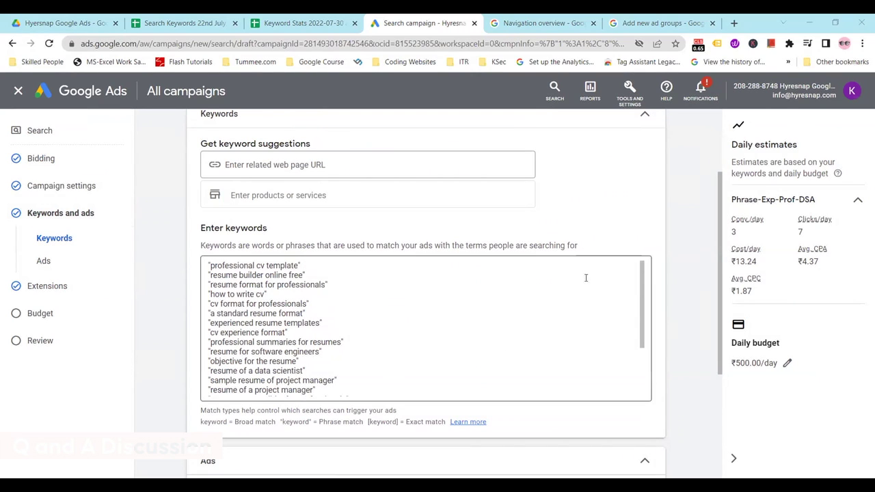
left_click(643, 307)
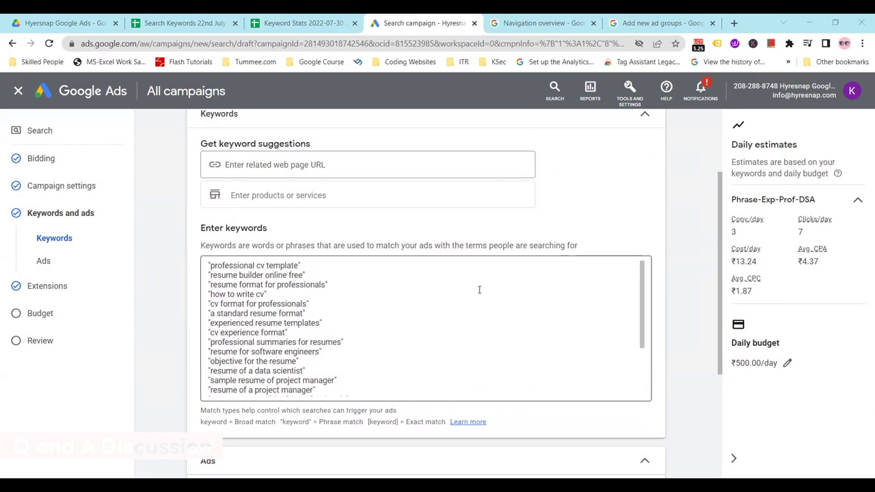
Step: Go through the draft's Budget section to Review and check the campaign summary before publishing
left_click(20, 316)
left_click(37, 323)
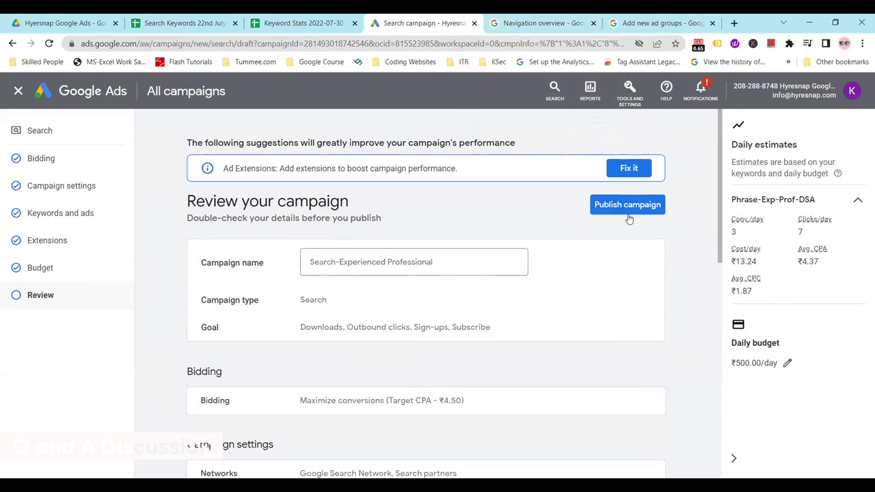
left_click_drag(717, 203, 707, 139)
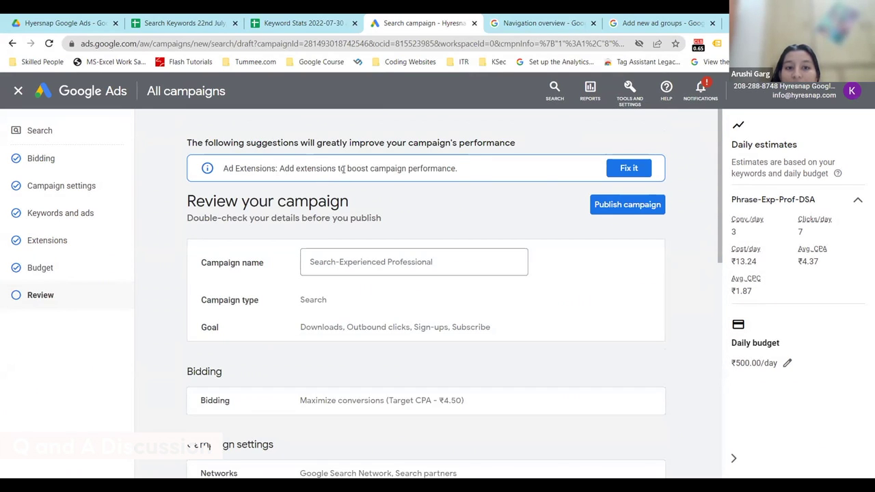
Step: Open the suggested ad extensions fix and examine the sitelink and call extension options, collapsing the call extension form again
left_click(624, 168)
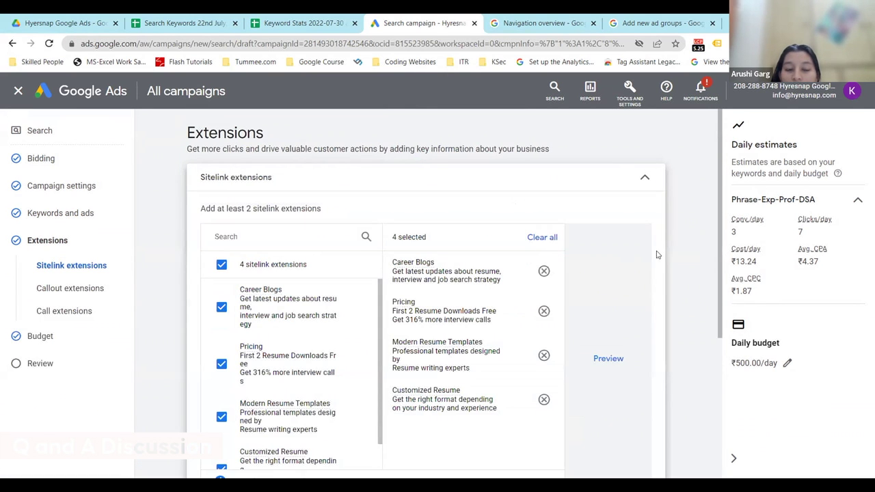
left_click_drag(719, 257, 719, 401)
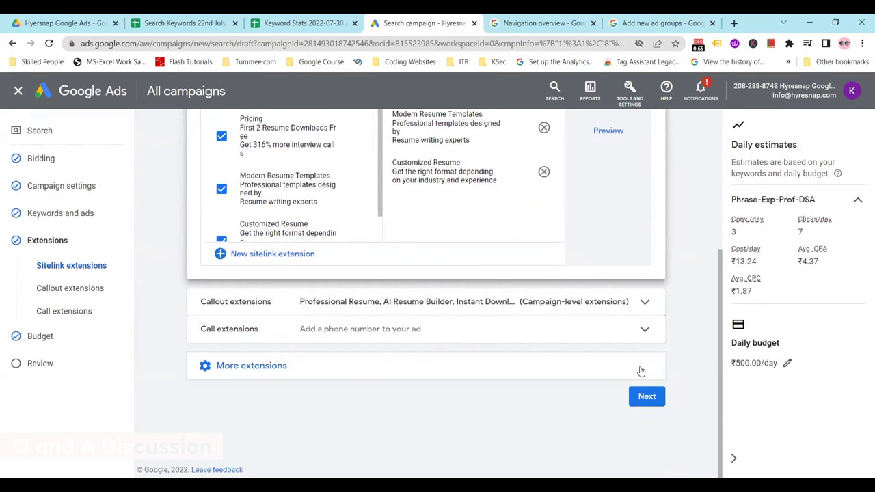
left_click(623, 328)
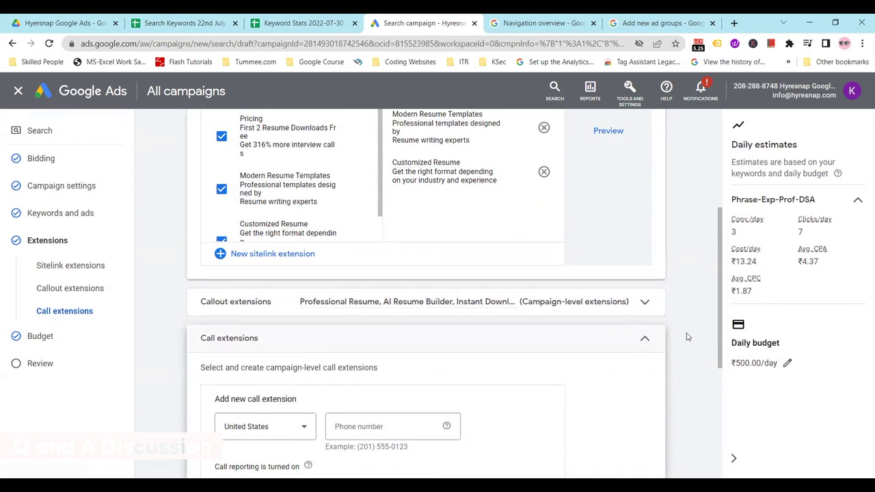
left_click_drag(720, 341, 722, 432)
scroll(663, 325, "up", 1)
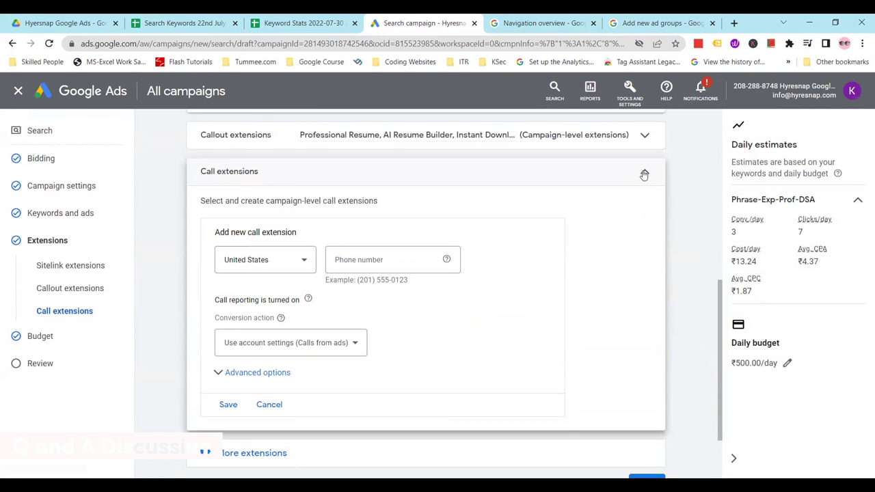
left_click(644, 174)
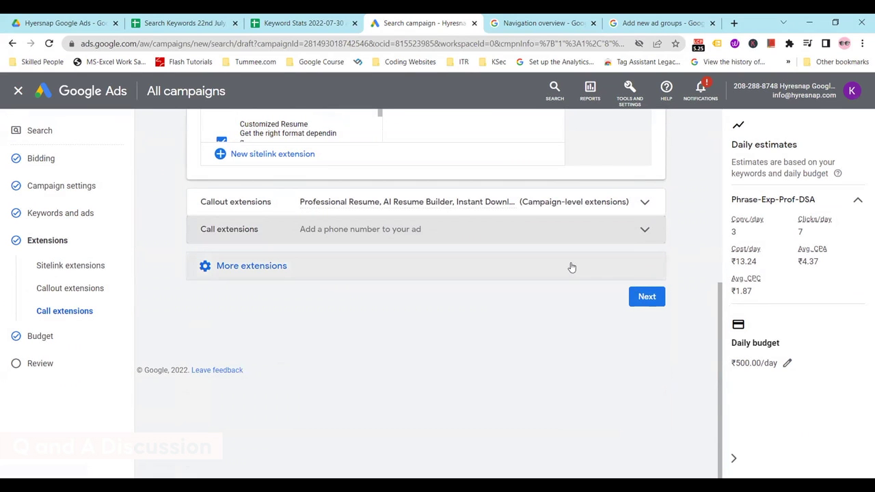
left_click_drag(721, 313, 707, 177)
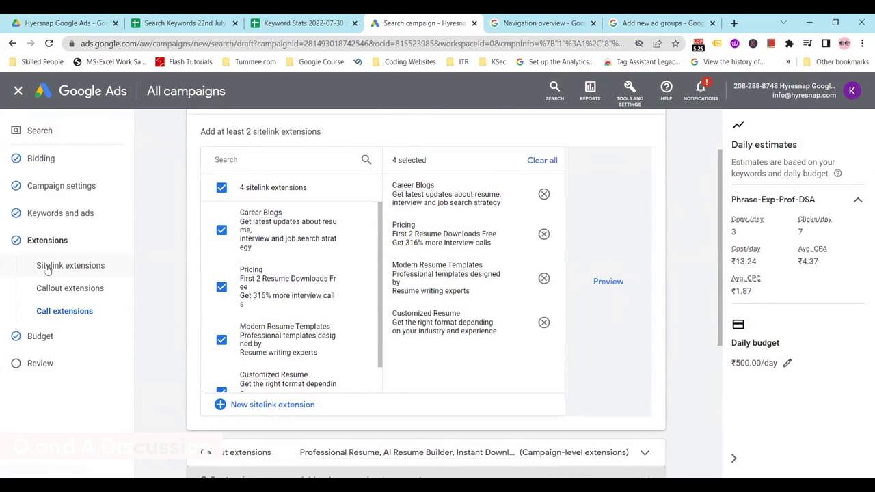
Step: Return to the draft's Campaign settings and expand the audience segments to show the selected in-market segments and targeting setting
left_click(47, 190)
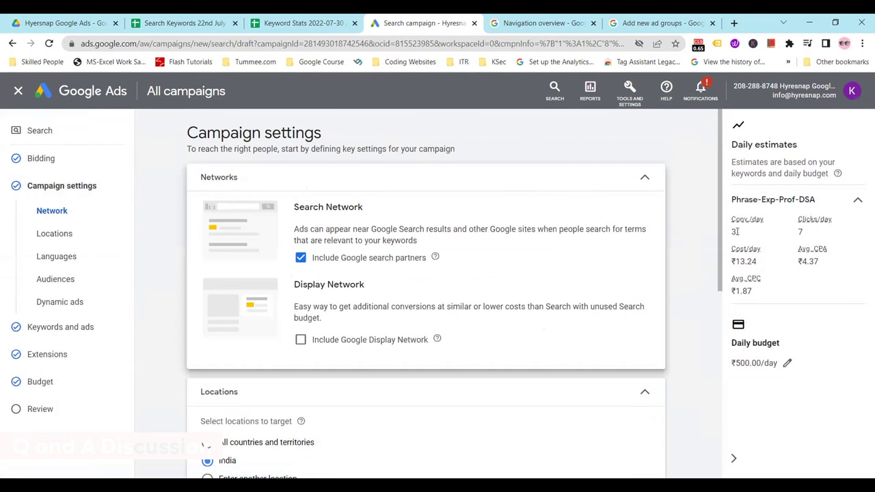
scroll(711, 411, "down", 6)
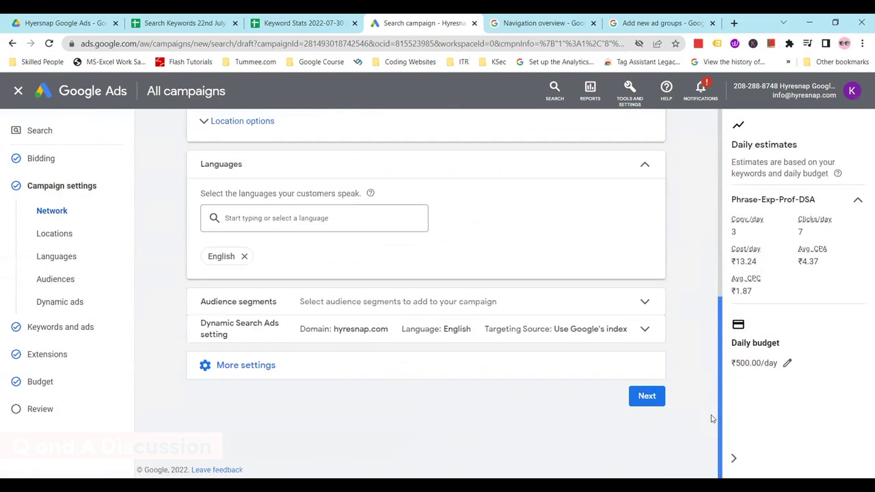
left_click(645, 302)
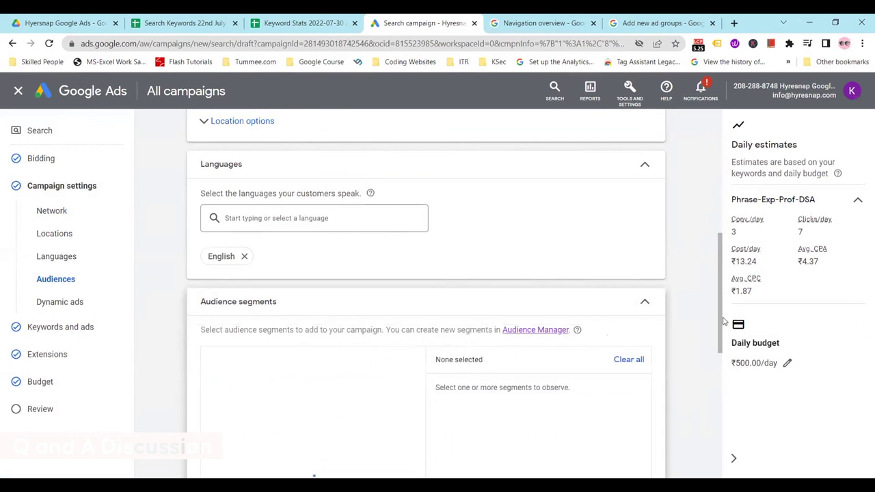
scroll(724, 362, "down", 3)
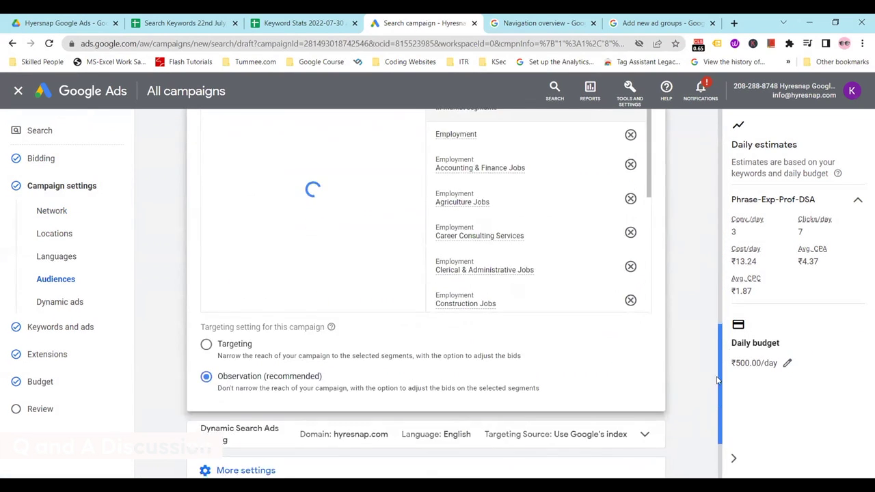
scroll(712, 377, "down", 1)
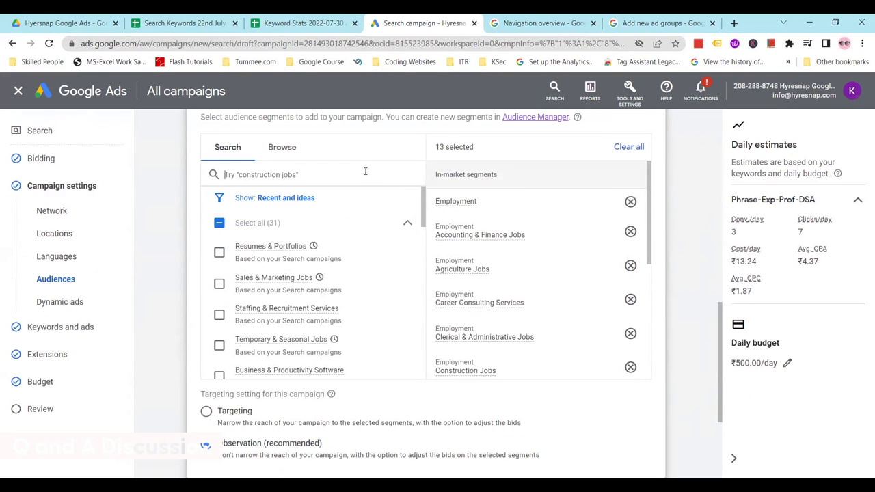
Step: Remove all selected in-market Employment audience segments from the campaign and collapse the audience segments section
left_click(631, 205)
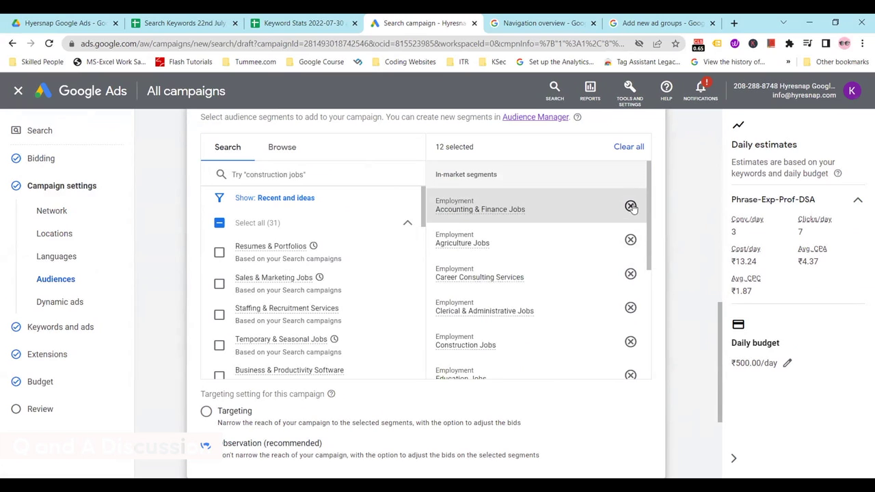
left_click(631, 206)
left_click(631, 205)
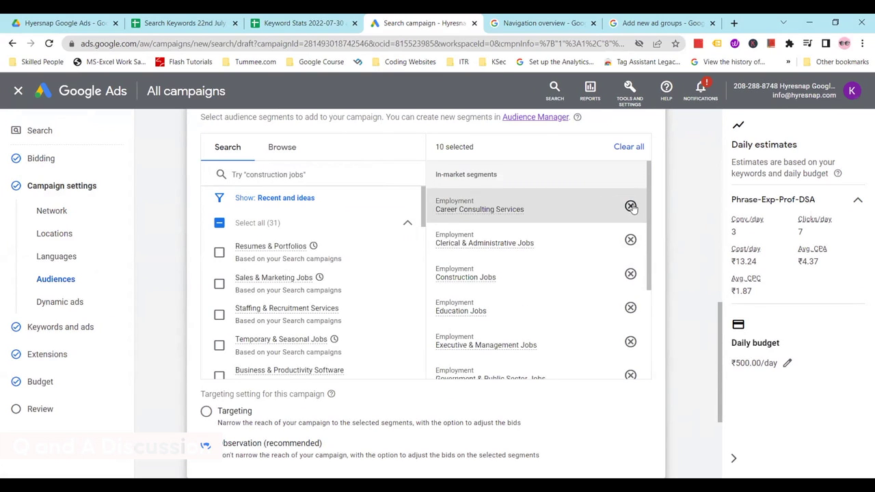
left_click(631, 206)
left_click(631, 206)
left_click(630, 205)
left_click(631, 206)
left_click(631, 206)
left_click(631, 205)
left_click(633, 206)
left_click(633, 206)
left_click(635, 206)
left_click(635, 207)
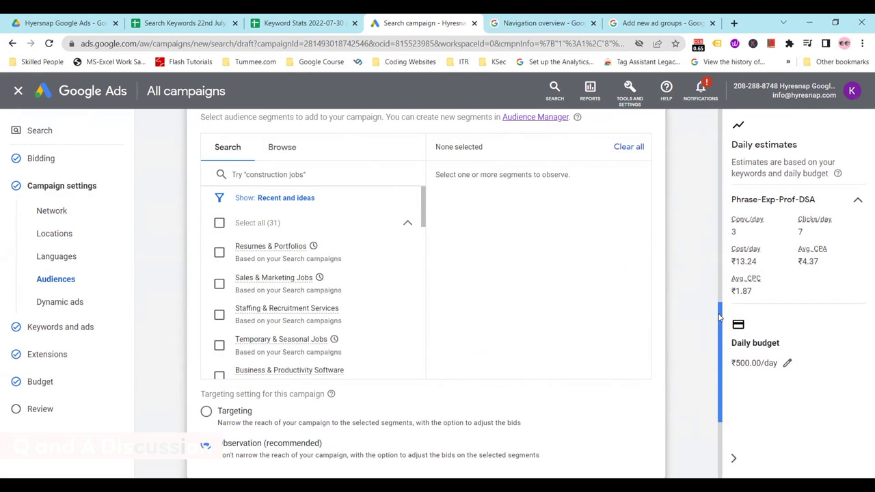
scroll(719, 298, "up", 2)
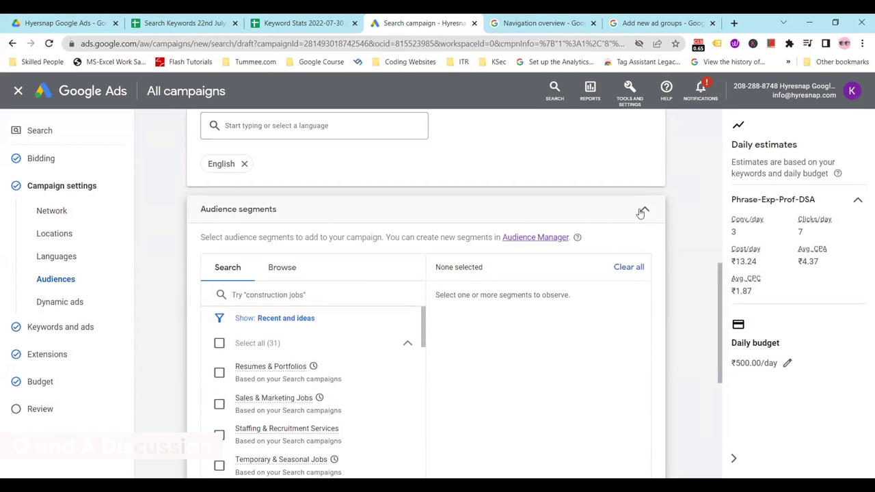
left_click(642, 211)
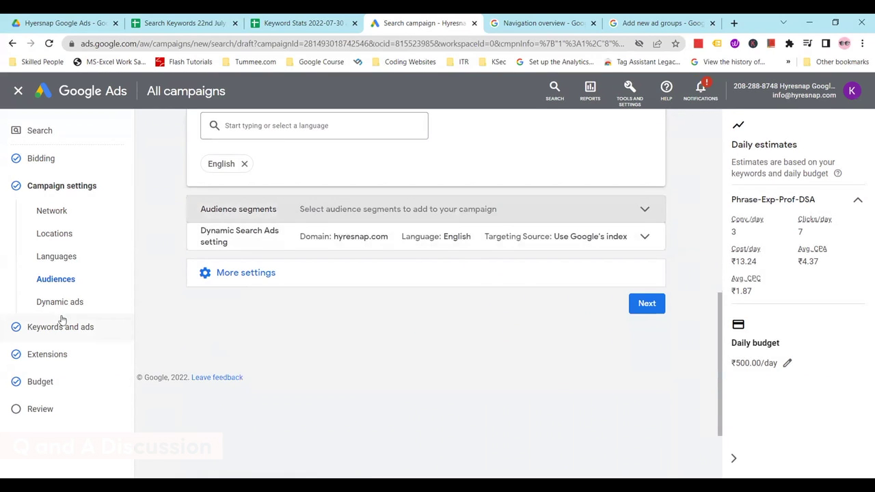
Step: Pass through Keywords and ads to Review and recheck the campaign name, goal, bidding and settings summary
left_click(65, 326)
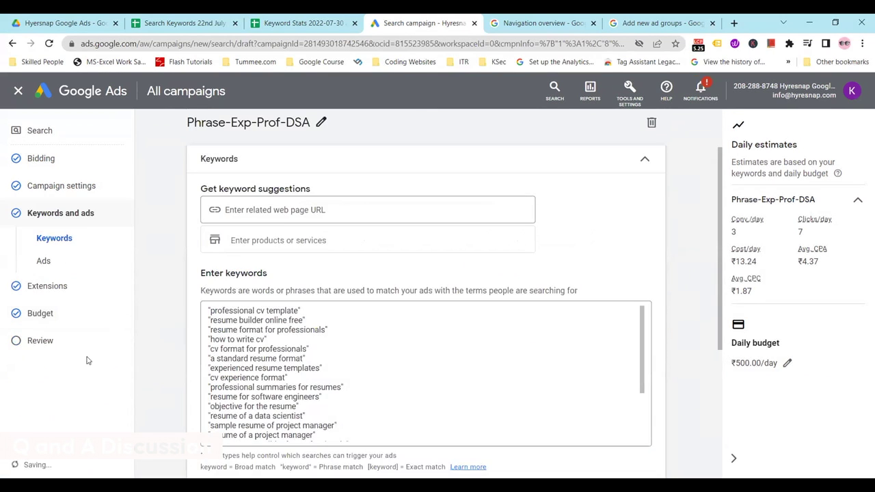
left_click(79, 337)
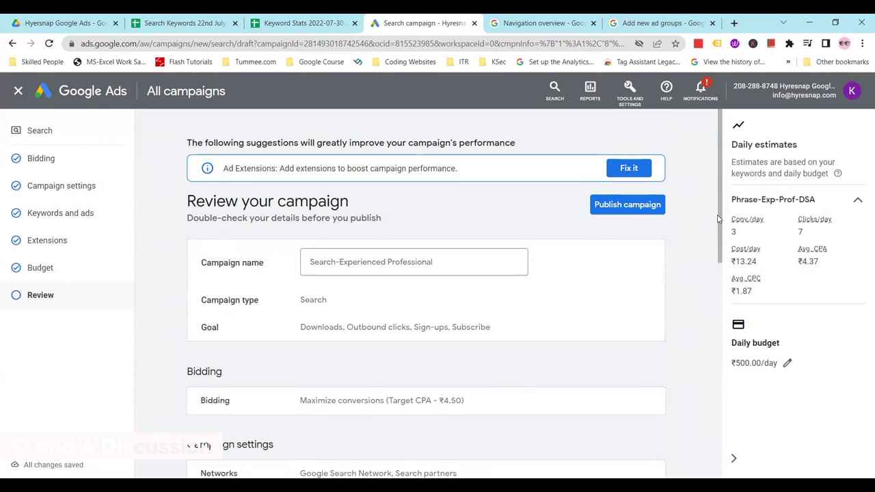
scroll(718, 217, "down", 1)
scroll(720, 214, "up", 1)
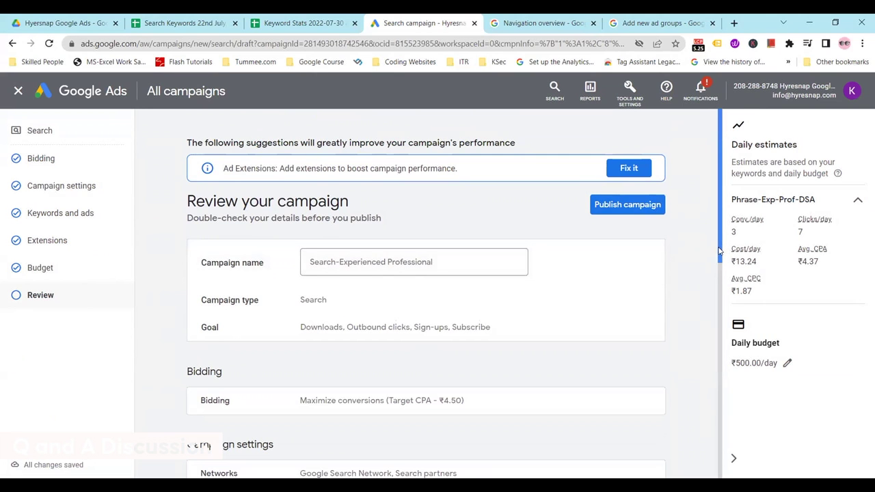
scroll(714, 249, "down", 1)
scroll(706, 248, "up", 1)
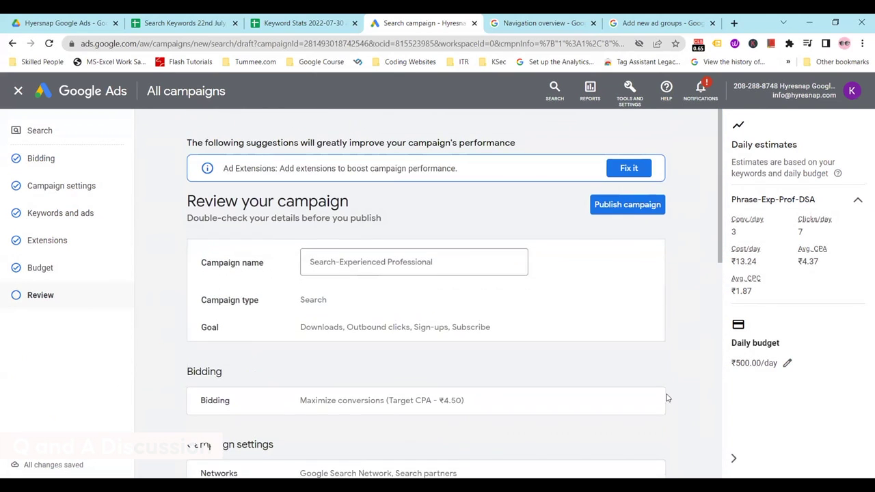